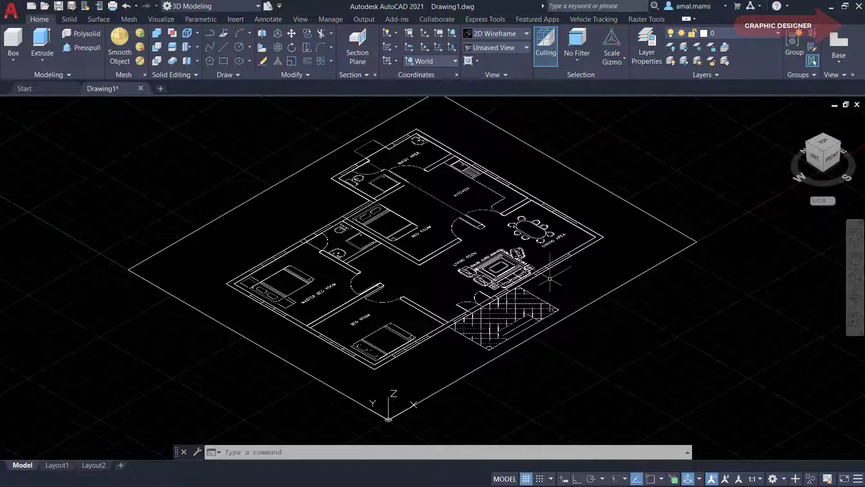
- Pan the floor plan and keep the 3D Modeling workspace active
{"action": "middle_click_drag", "start_coordinate": [550, 275], "coordinate": [513, 306]}
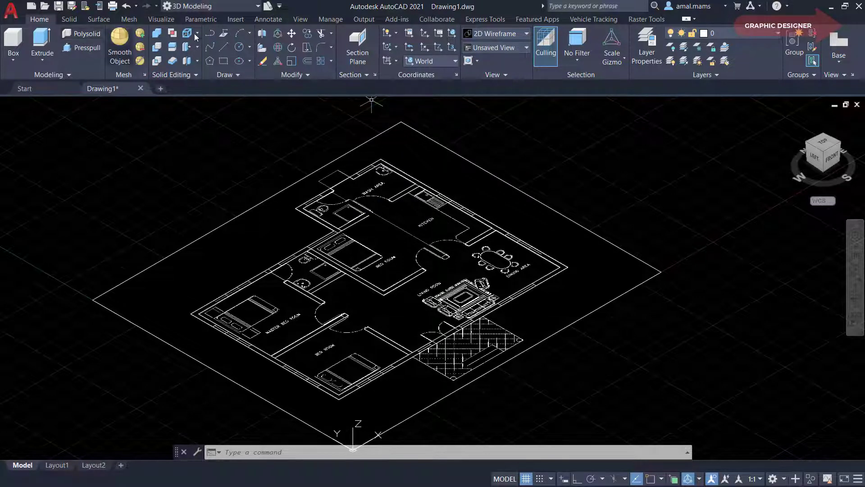
{"action": "left_click", "coordinate": [259, 6]}
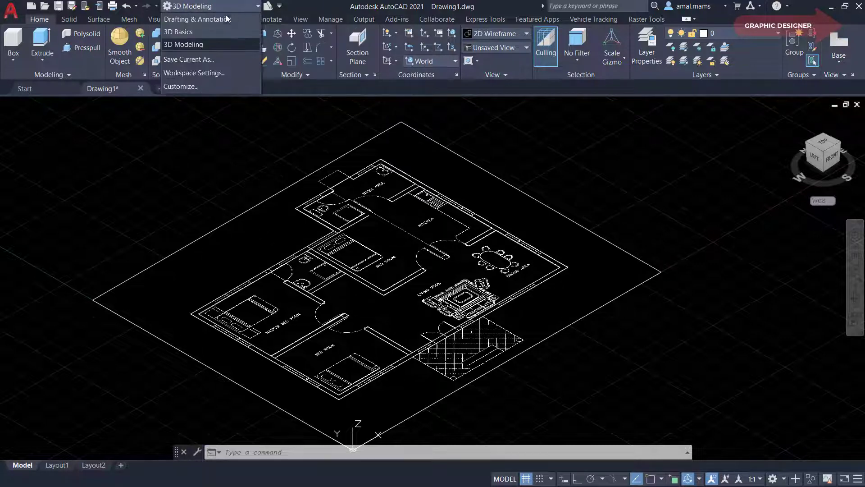
{"action": "left_click", "coordinate": [260, 7]}
{"action": "left_click", "coordinate": [258, 5]}
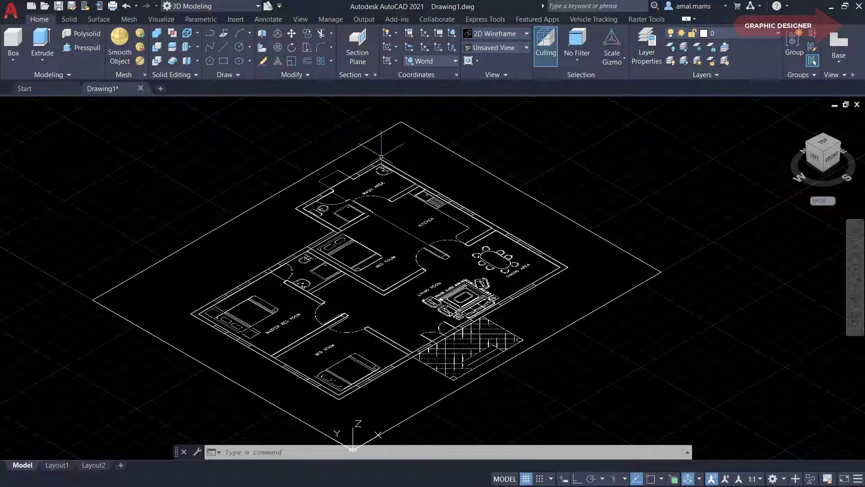
- Measure the wash-area wall thickness with DIST, Endpoint to Perpendicular, giving 0.1390
{"action": "scroll", "coordinate": [382, 156], "scroll_direction": "up", "scroll_amount": 3}
{"action": "scroll", "coordinate": [387, 150], "scroll_direction": "up", "scroll_amount": 3}
{"action": "scroll", "coordinate": [387, 151], "scroll_direction": "up", "scroll_amount": 3}
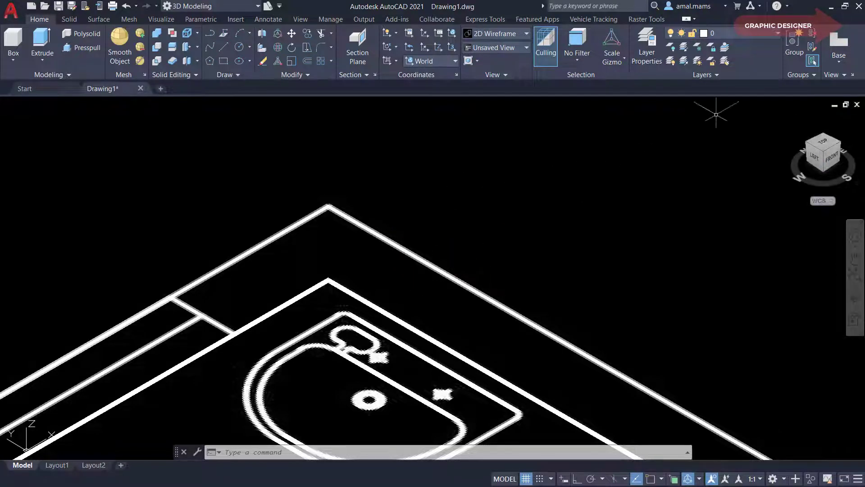
{"action": "type", "text": "DI"}
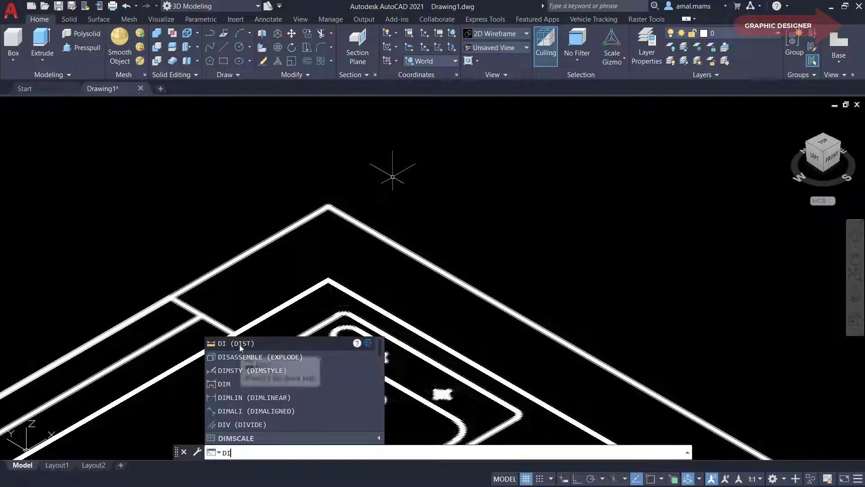
{"action": "key", "text": "Return"}
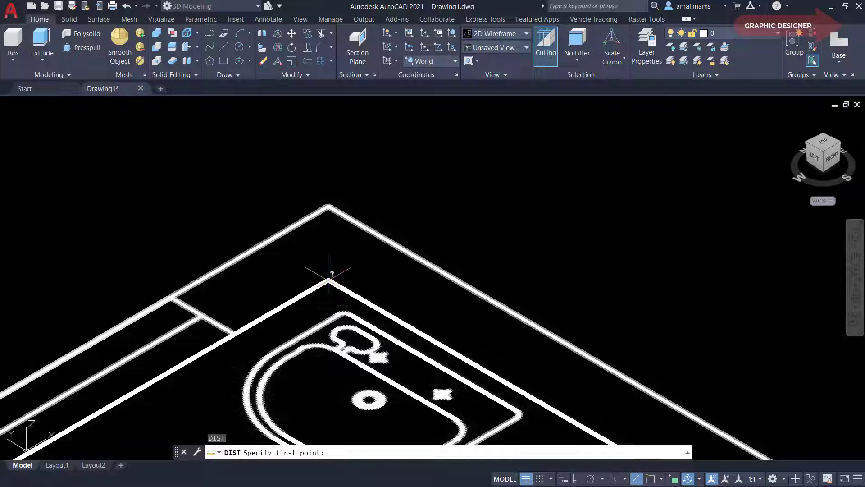
{"action": "right_click", "coordinate": [329, 280], "text": "shift"}
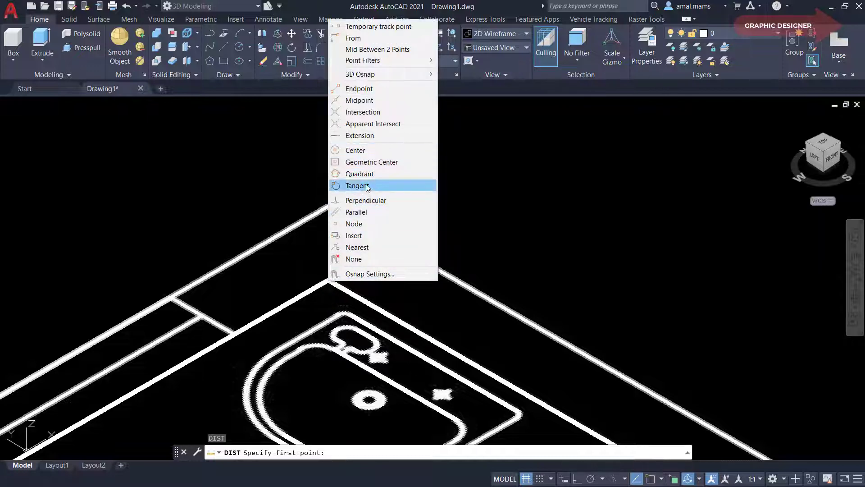
{"action": "left_click", "coordinate": [359, 89]}
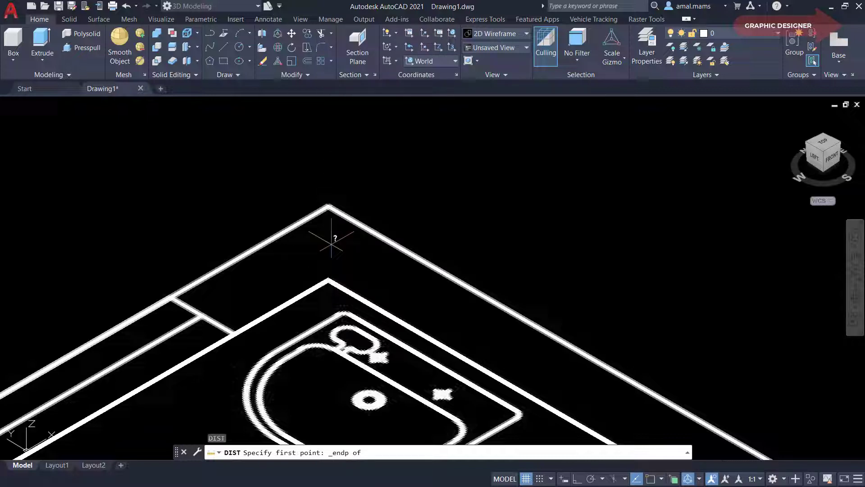
{"action": "left_click", "coordinate": [327, 280]}
{"action": "right_click", "coordinate": [386, 225], "text": "shift"}
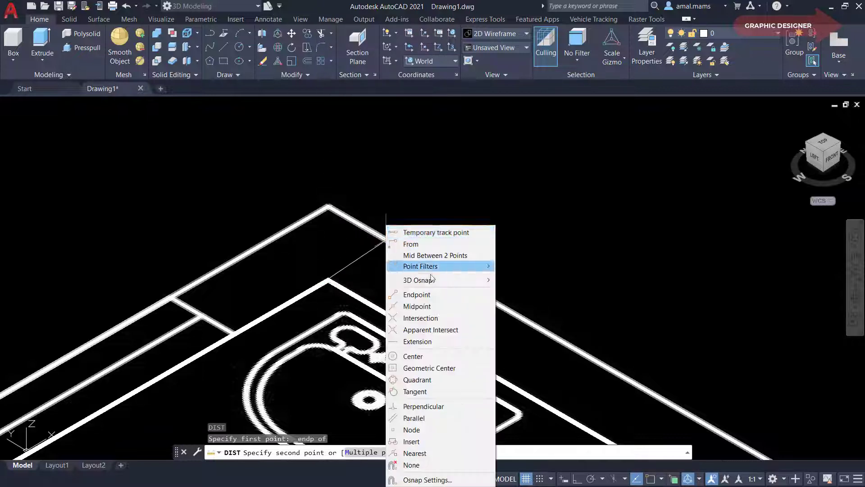
{"action": "left_click", "coordinate": [436, 406]}
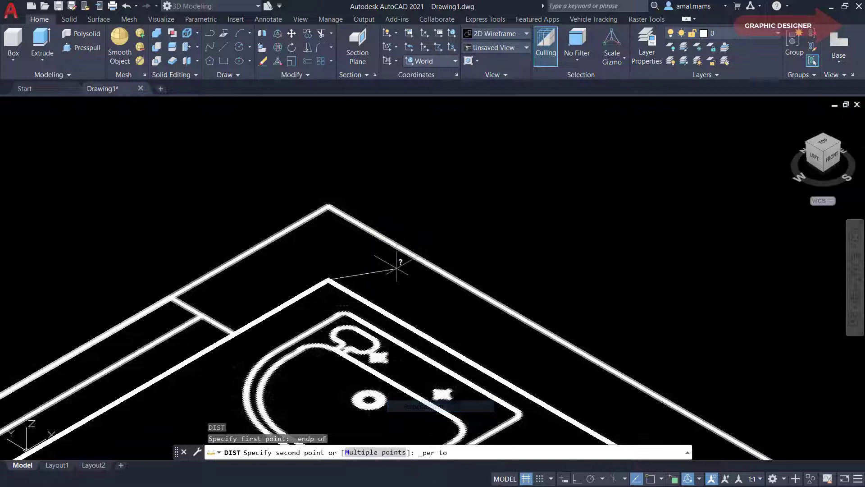
{"action": "left_click", "coordinate": [386, 239]}
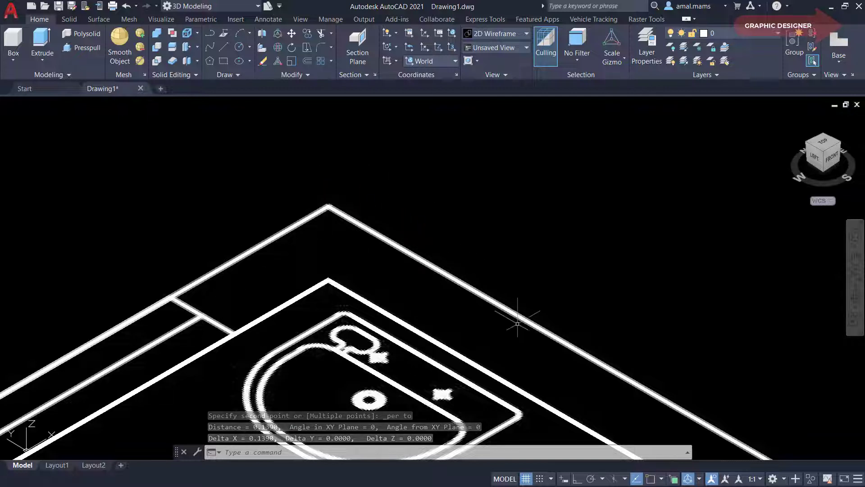
- Zoom and pan back out to see the whole floor plan
{"action": "scroll", "coordinate": [406, 226], "scroll_direction": "down", "scroll_amount": 4}
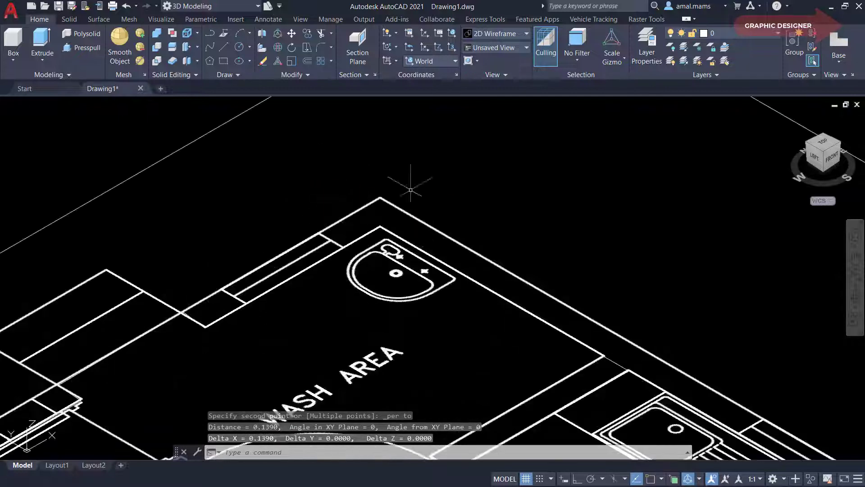
{"action": "scroll", "coordinate": [450, 235], "scroll_direction": "up", "scroll_amount": 3}
{"action": "scroll", "coordinate": [451, 236], "scroll_direction": "down", "scroll_amount": 3}
{"action": "scroll", "coordinate": [454, 236], "scroll_direction": "down", "scroll_amount": 1}
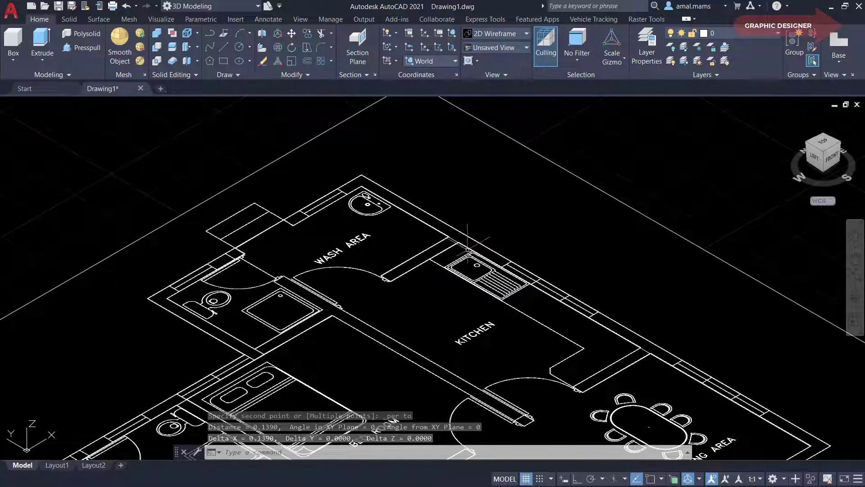
{"action": "scroll", "coordinate": [478, 241], "scroll_direction": "down", "scroll_amount": 2}
{"action": "scroll", "coordinate": [451, 234], "scroll_direction": "up", "scroll_amount": 2}
{"action": "middle_click_drag", "start_coordinate": [446, 232], "coordinate": [429, 218]}
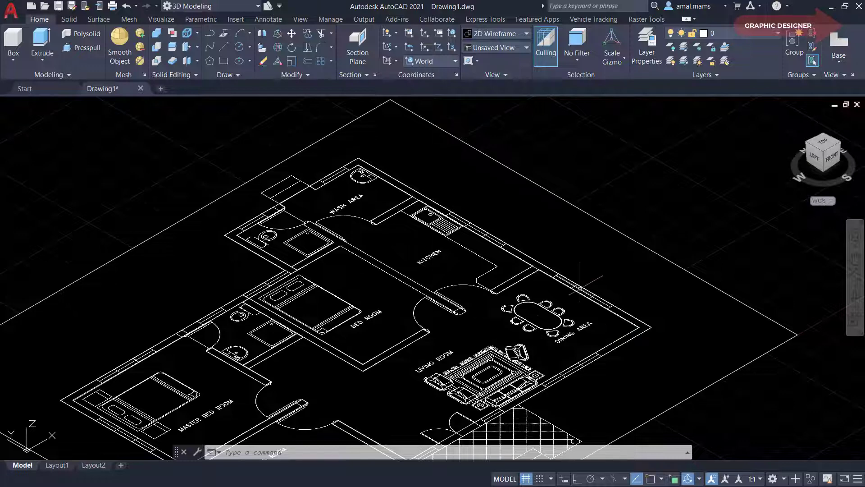
{"action": "scroll", "coordinate": [696, 309], "scroll_direction": "down", "scroll_amount": 2}
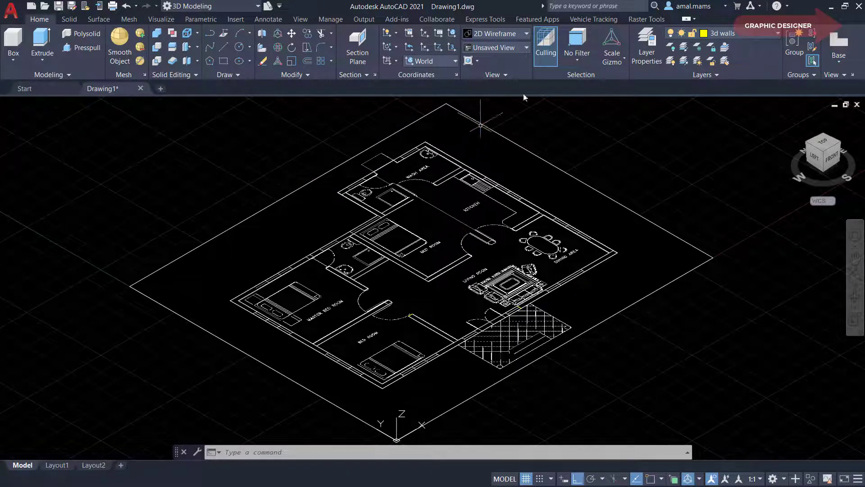
- Switch on the AXIS layer's light bulb in the Layer dropdown
{"action": "left_click", "coordinate": [778, 35]}
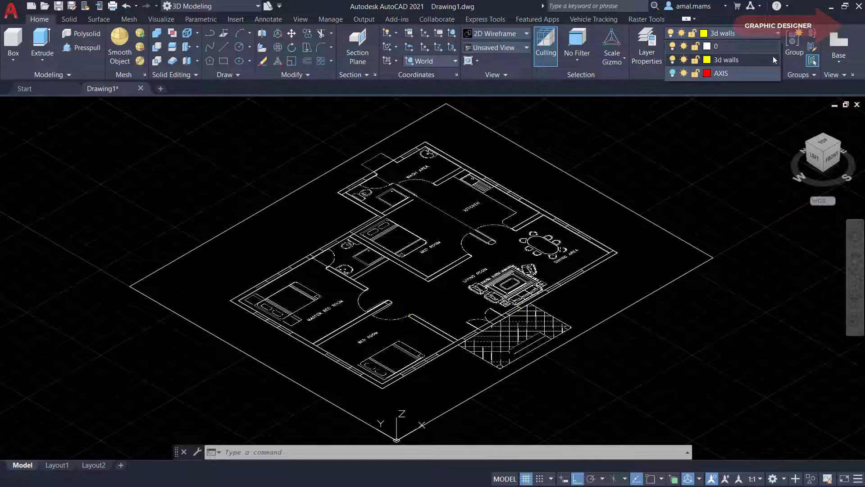
{"action": "left_click", "coordinate": [673, 74]}
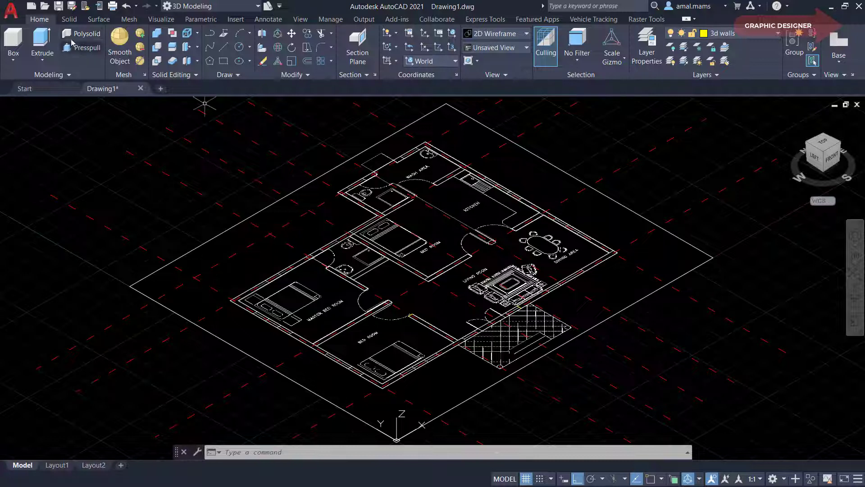
- Start Polysolid with height 4 and width 0.1500, centre justified
{"action": "left_click", "coordinate": [78, 33]}
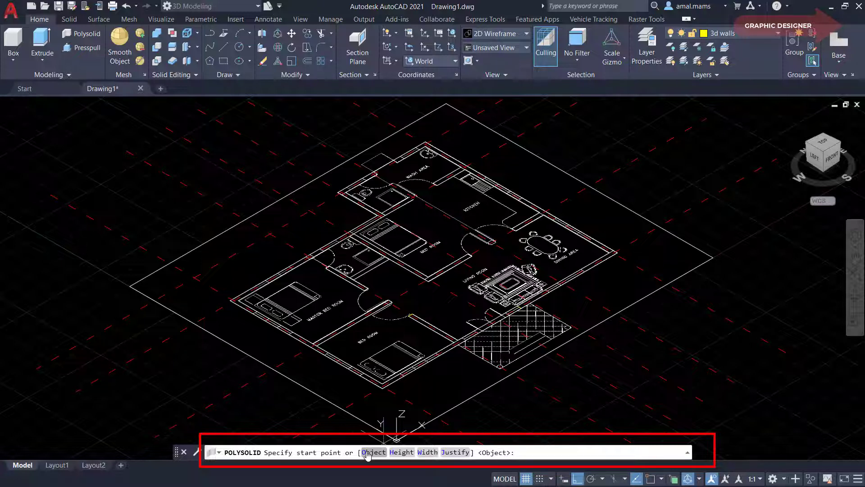
{"action": "left_click", "coordinate": [402, 452]}
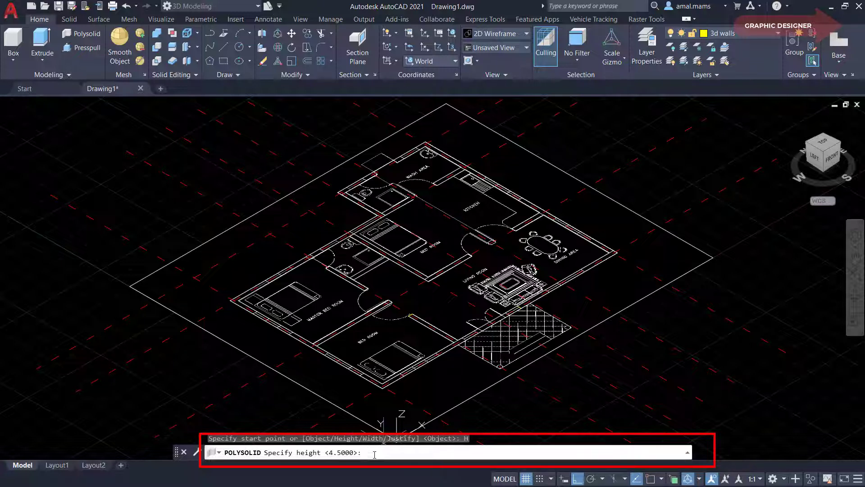
{"action": "type", "text": "4"}
{"action": "key", "text": "Return"}
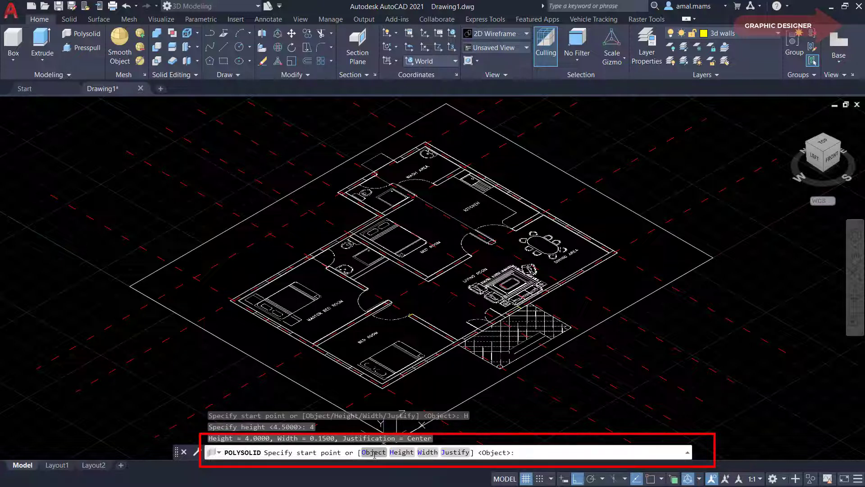
{"action": "left_click", "coordinate": [428, 453]}
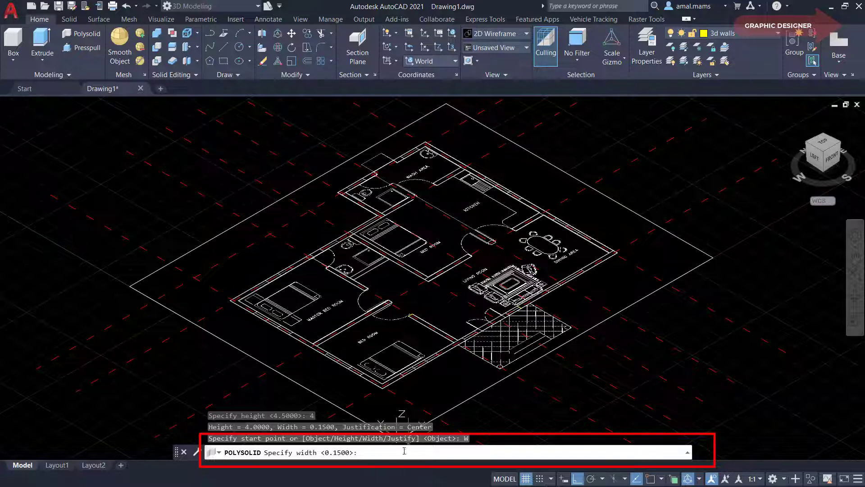
{"action": "key", "text": "Return"}
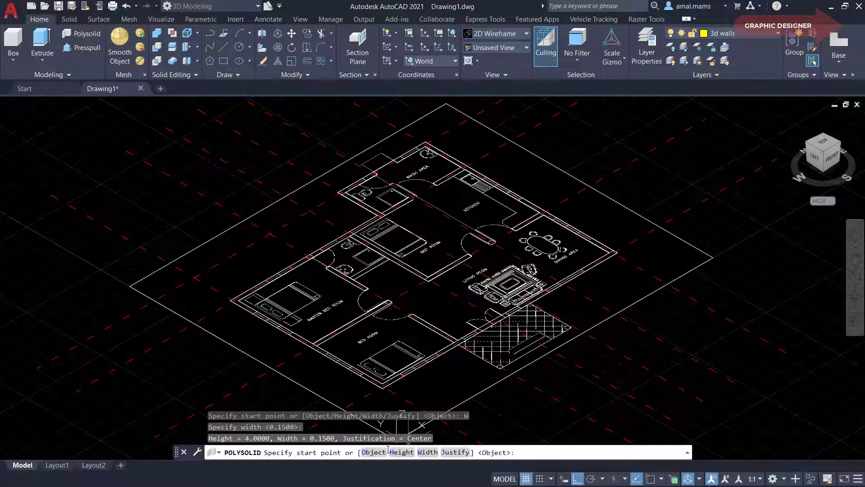
{"action": "scroll", "coordinate": [397, 433], "scroll_direction": "down", "scroll_amount": 1}
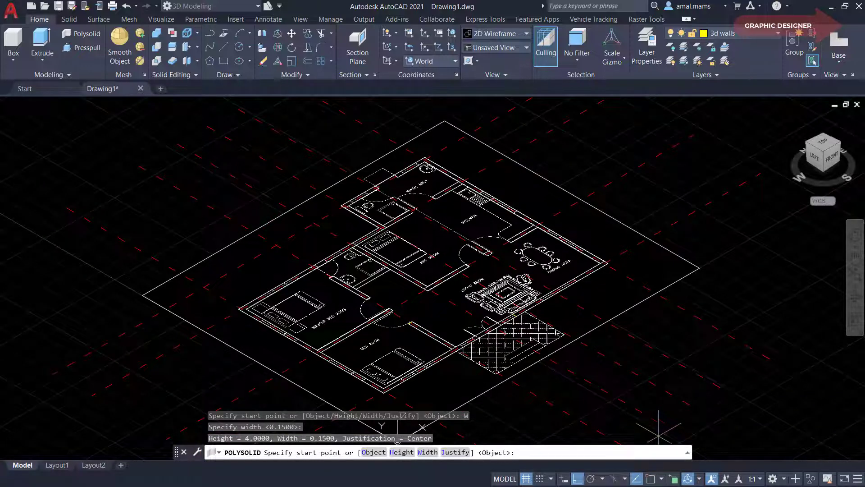
- Swap the Nearest object snap for Midpoint and turn object snapping on
{"action": "left_click", "coordinate": [662, 480]}
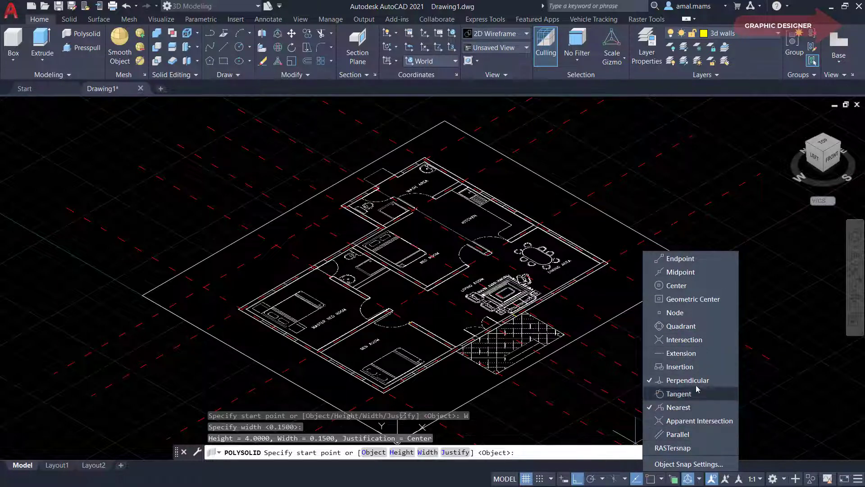
{"action": "left_click", "coordinate": [649, 408]}
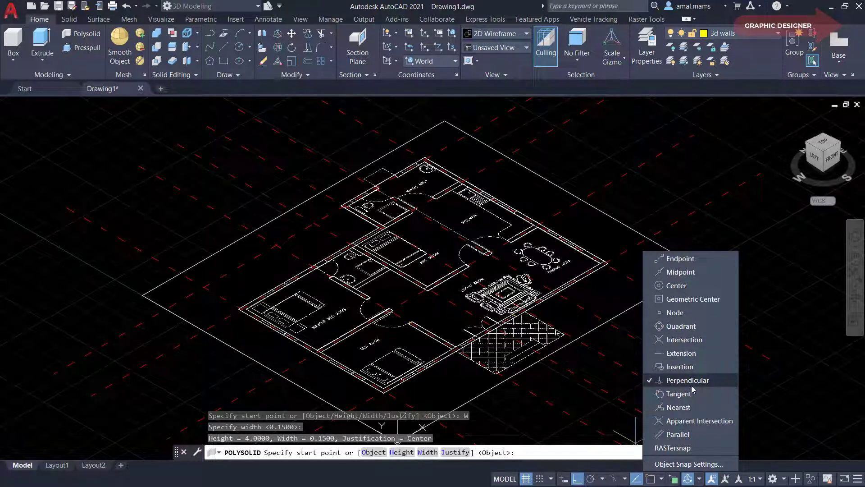
{"action": "left_click", "coordinate": [659, 274]}
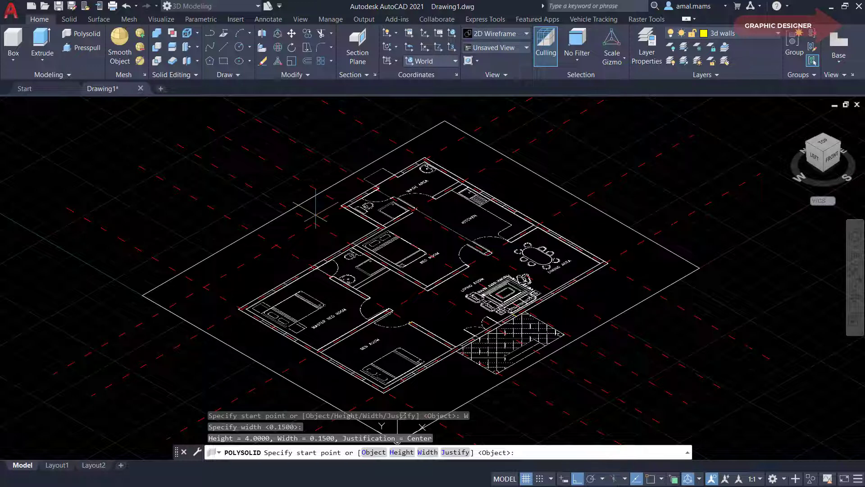
{"action": "scroll", "coordinate": [451, 360], "scroll_direction": "down", "scroll_amount": 1}
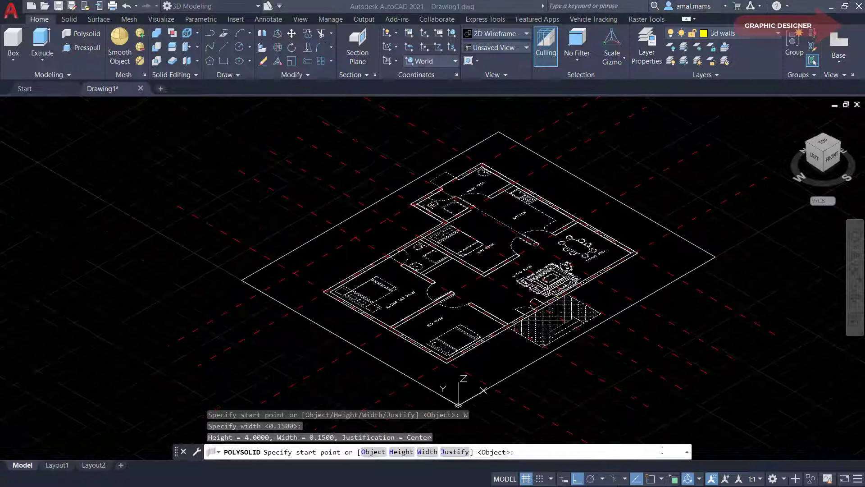
{"action": "left_click", "coordinate": [651, 480]}
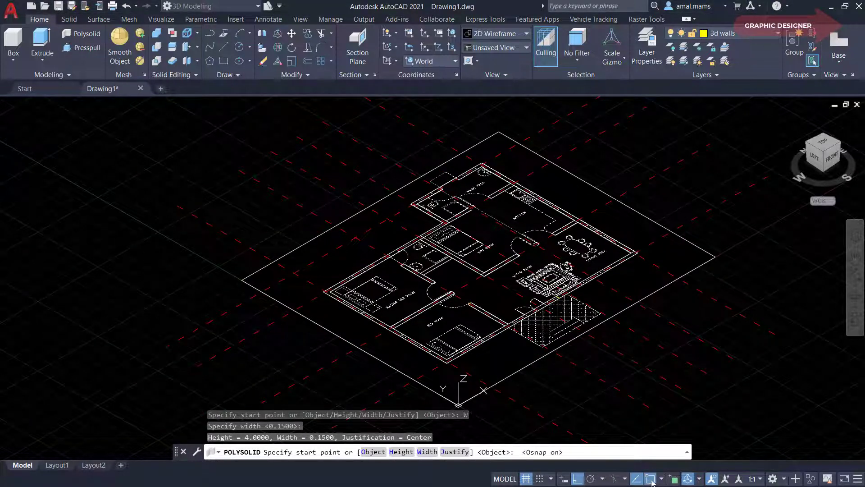
- Enable Intersection snapping and start the outer wall at the bedroom's outer corner
{"action": "scroll", "coordinate": [464, 361], "scroll_direction": "up", "scroll_amount": 5}
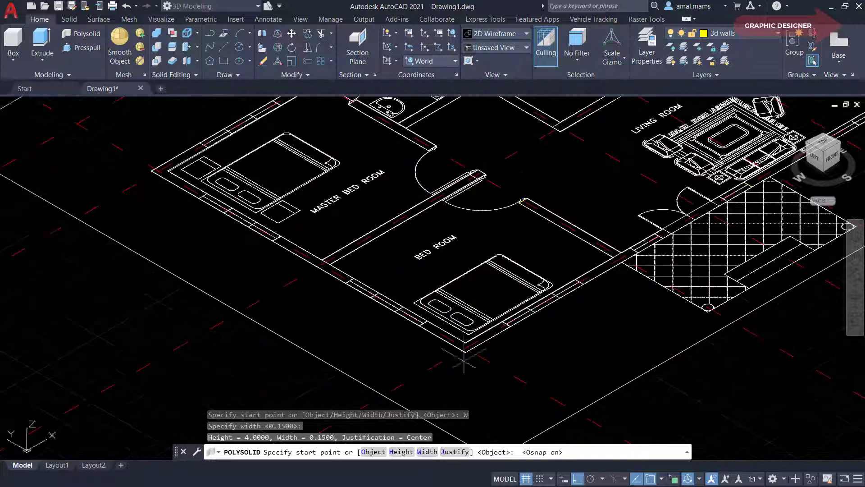
{"action": "scroll", "coordinate": [464, 360], "scroll_direction": "up", "scroll_amount": 2}
{"action": "scroll", "coordinate": [463, 354], "scroll_direction": "up", "scroll_amount": 3}
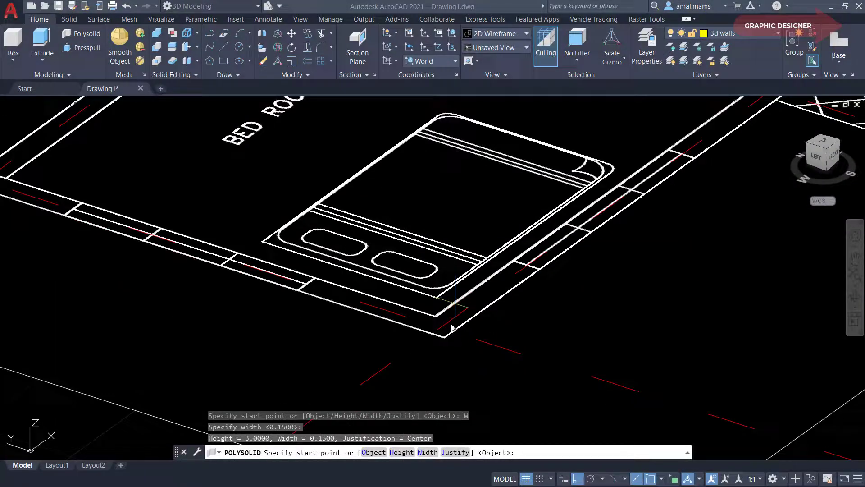
{"action": "right_click", "coordinate": [526, 346], "text": "shift"}
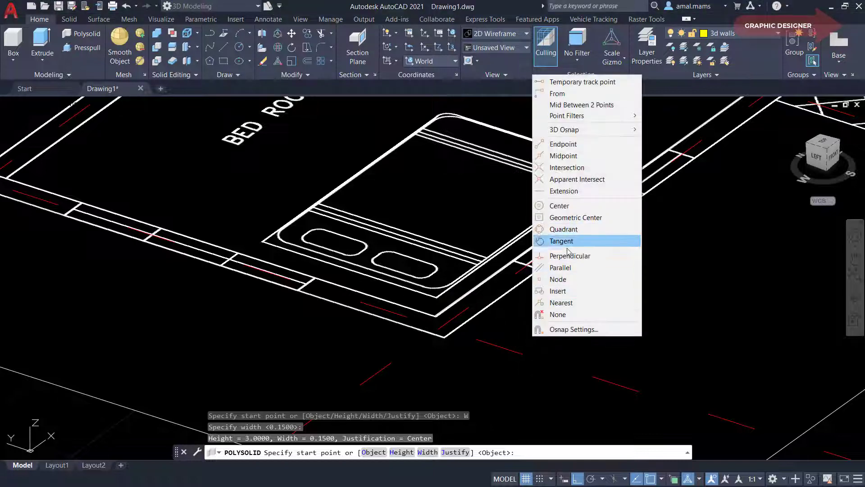
{"action": "left_click", "coordinate": [566, 168]}
{"action": "left_click", "coordinate": [662, 479]}
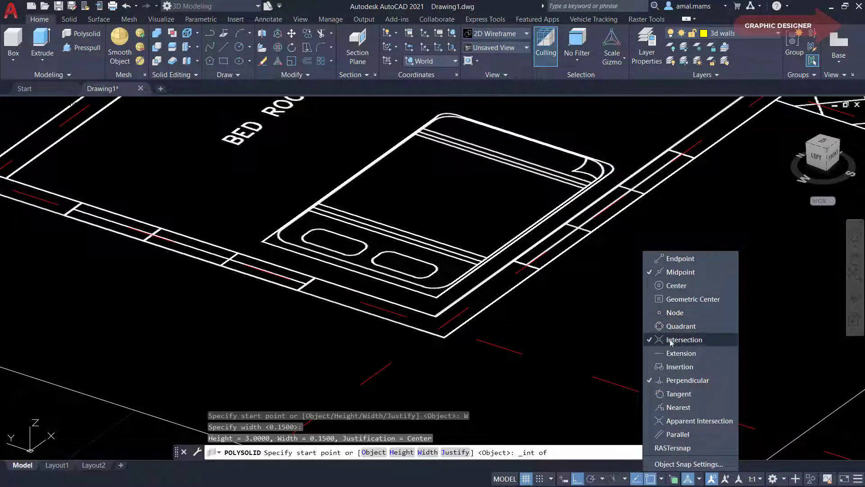
{"action": "left_click", "coordinate": [588, 343]}
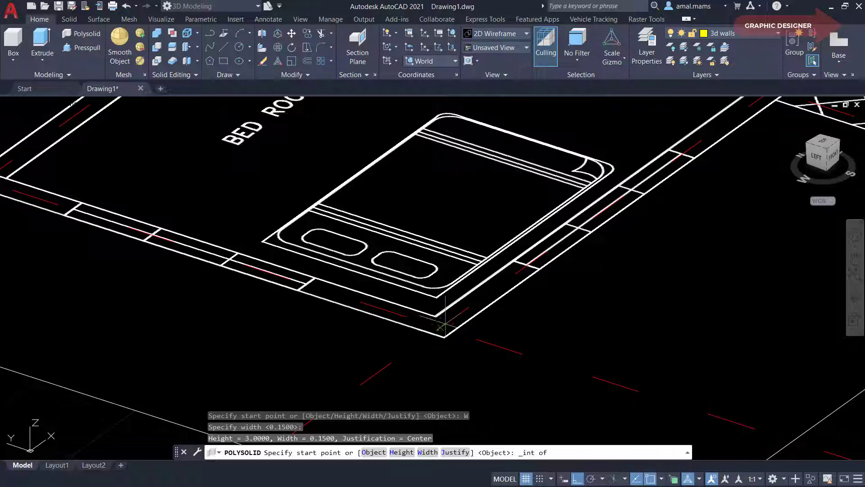
{"action": "left_click", "coordinate": [440, 327]}
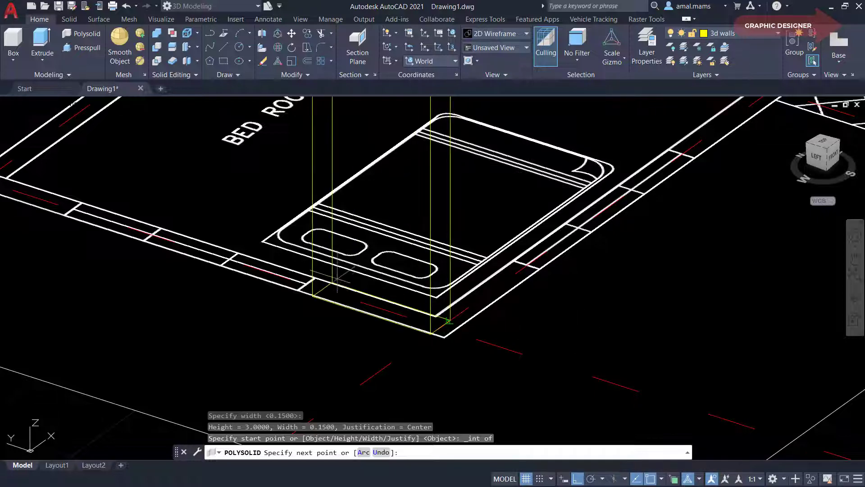
- Place wall corners at the master bedroom, wash area and toilet, undoing one misplaced segment
{"action": "scroll", "coordinate": [440, 328], "scroll_direction": "down", "scroll_amount": 3}
{"action": "scroll", "coordinate": [685, 396], "scroll_direction": "up", "scroll_amount": 1}
{"action": "scroll", "coordinate": [315, 356], "scroll_direction": "up", "scroll_amount": 4}
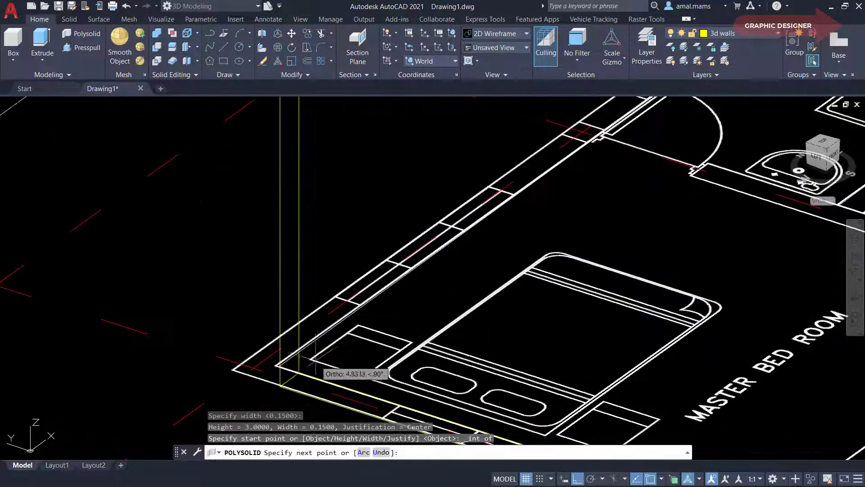
{"action": "left_click", "coordinate": [253, 369]}
{"action": "scroll", "coordinate": [522, 247], "scroll_direction": "down", "scroll_amount": 5}
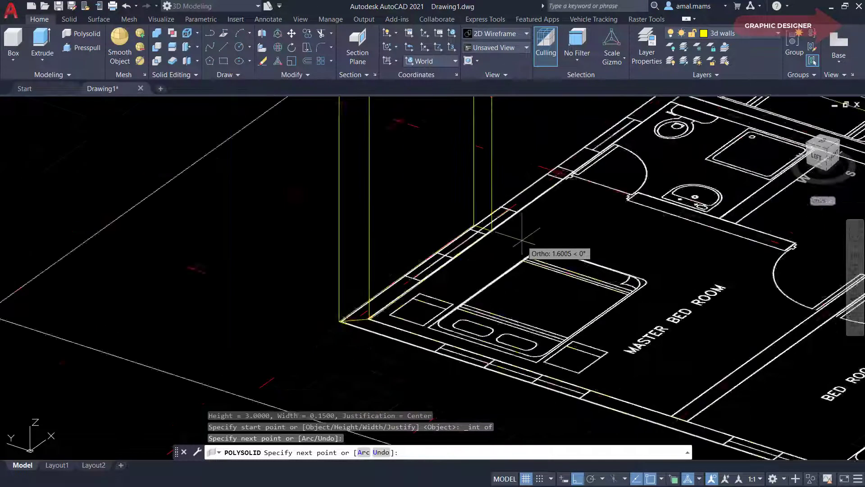
{"action": "scroll", "coordinate": [523, 297], "scroll_direction": "up", "scroll_amount": 4}
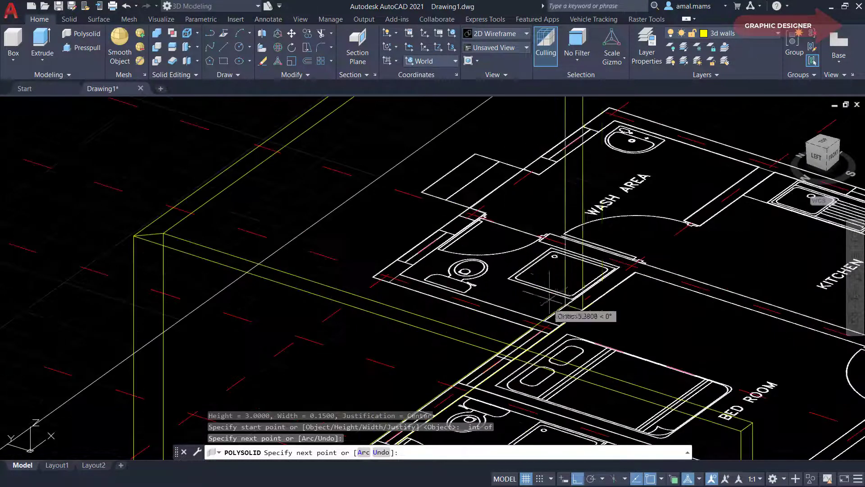
{"action": "left_click", "coordinate": [541, 321]}
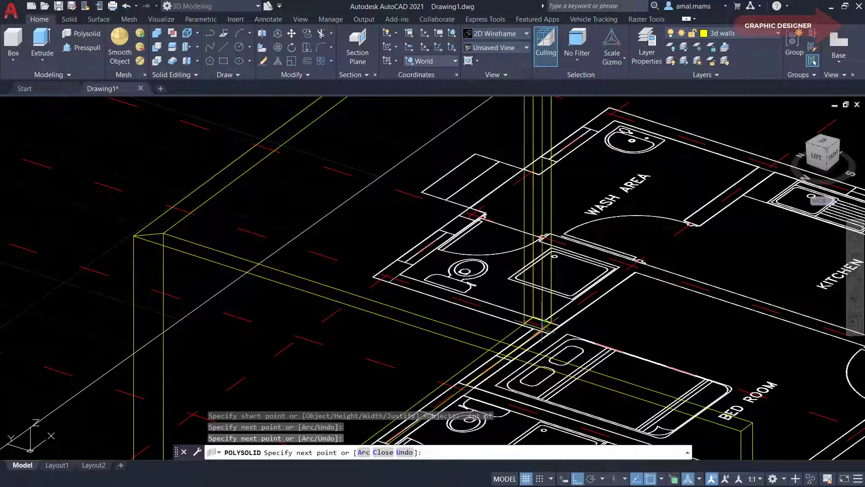
{"action": "type", "text": "u"}
{"action": "key", "text": "Return"}
{"action": "scroll", "coordinate": [559, 325], "scroll_direction": "up", "scroll_amount": 2}
{"action": "left_click", "coordinate": [559, 326]}
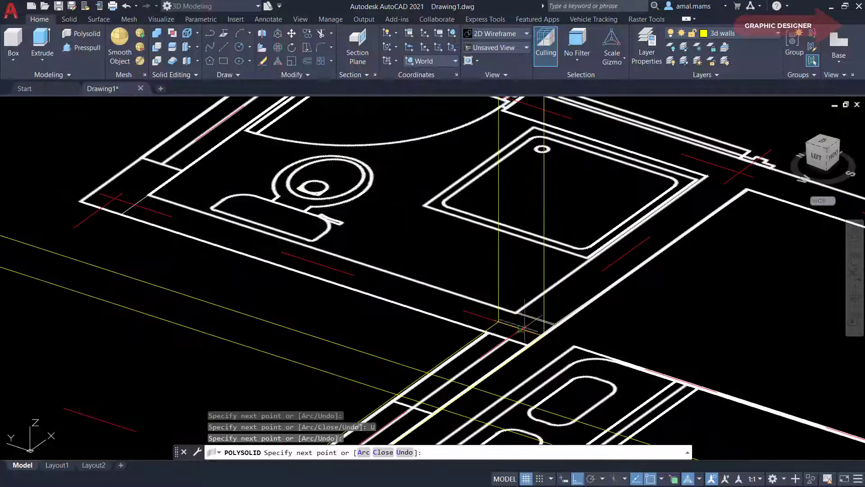
{"action": "scroll", "coordinate": [396, 253], "scroll_direction": "down", "scroll_amount": 2}
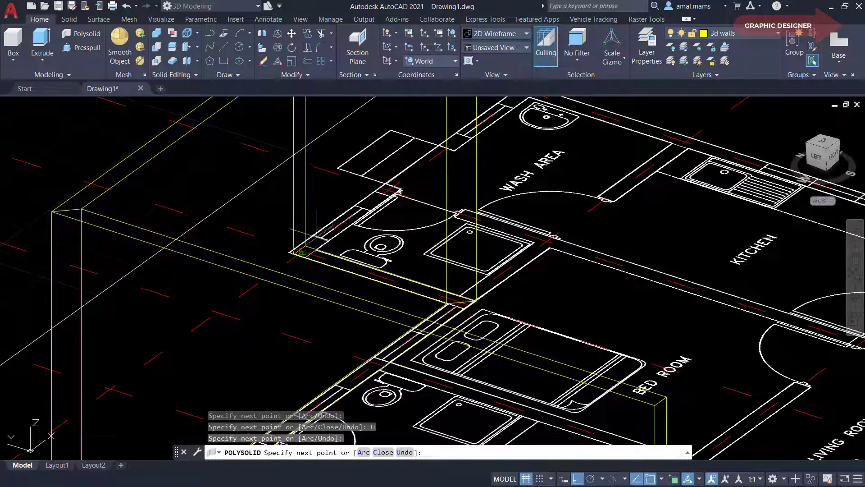
{"action": "left_click", "coordinate": [316, 234]}
- Place the next wall corner at the wash area's outer corner
{"action": "scroll", "coordinate": [316, 233], "scroll_direction": "up", "scroll_amount": 2}
{"action": "scroll", "coordinate": [317, 234], "scroll_direction": "down", "scroll_amount": 2}
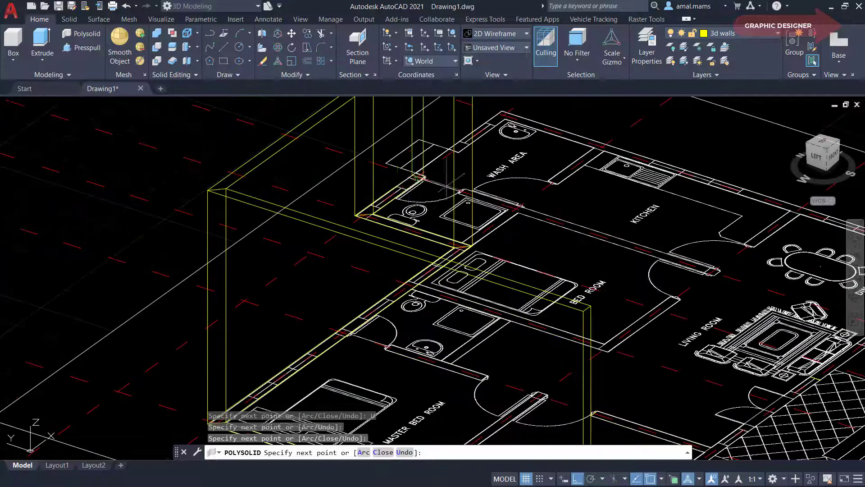
{"action": "scroll", "coordinate": [360, 238], "scroll_direction": "down", "scroll_amount": 1}
{"action": "scroll", "coordinate": [426, 239], "scroll_direction": "up", "scroll_amount": 4}
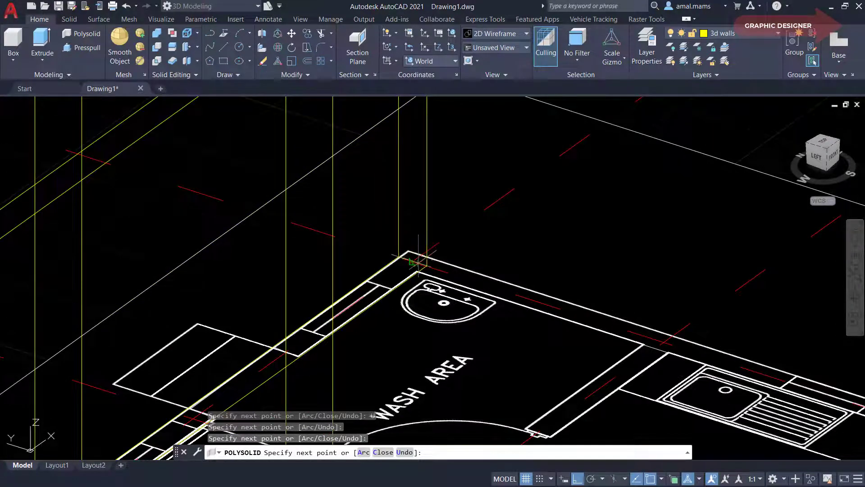
{"action": "left_click", "coordinate": [407, 249]}
{"action": "scroll", "coordinate": [546, 284], "scroll_direction": "down", "scroll_amount": 4}
{"action": "scroll", "coordinate": [548, 284], "scroll_direction": "down", "scroll_amount": 2}
{"action": "scroll", "coordinate": [612, 315], "scroll_direction": "up", "scroll_amount": 2}
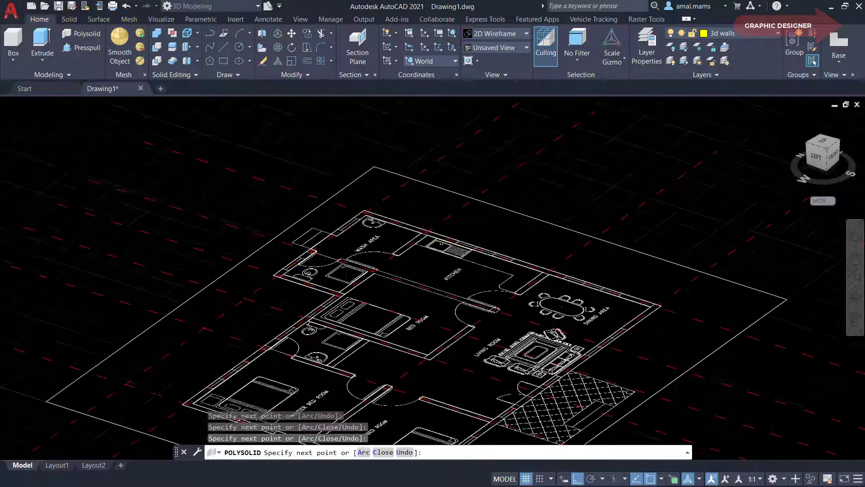
{"action": "scroll", "coordinate": [640, 311], "scroll_direction": "up", "scroll_amount": 2}
{"action": "scroll", "coordinate": [660, 308], "scroll_direction": "up", "scroll_amount": 2}
{"action": "scroll", "coordinate": [660, 308], "scroll_direction": "up", "scroll_amount": 1}
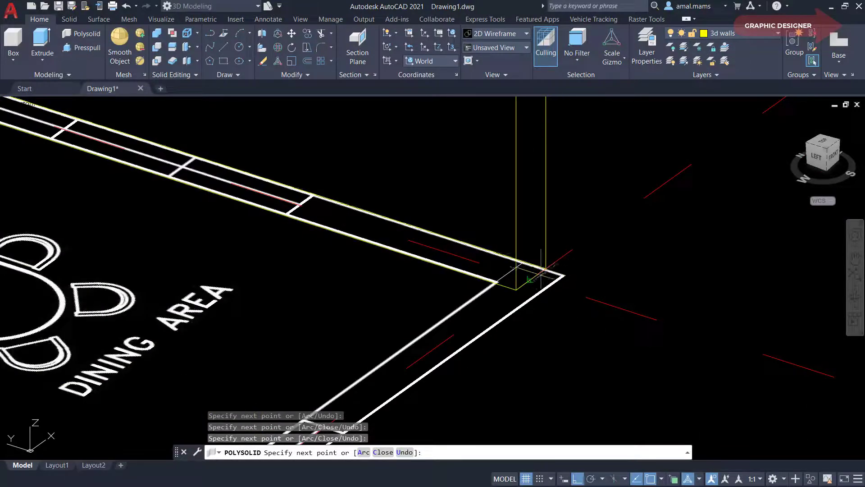
{"action": "scroll", "coordinate": [511, 318], "scroll_direction": "down", "scroll_amount": 2}
{"action": "scroll", "coordinate": [511, 324], "scroll_direction": "down", "scroll_amount": 3}
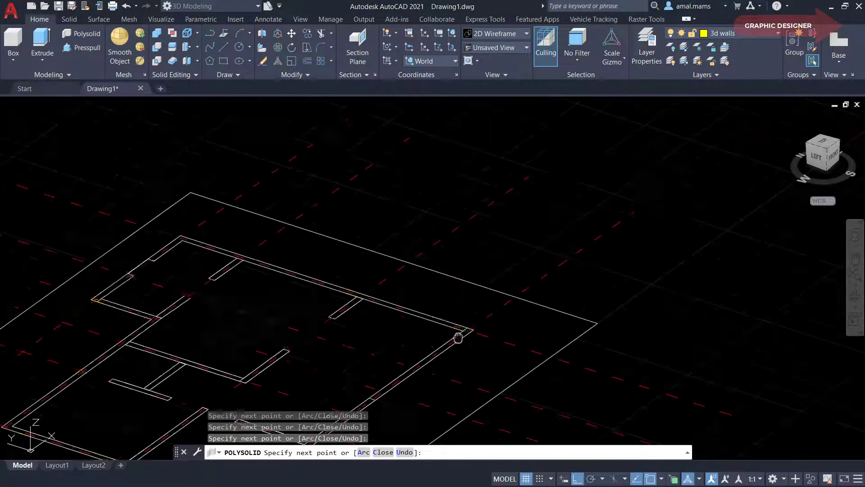
{"action": "scroll", "coordinate": [512, 338], "scroll_direction": "up", "scroll_amount": 2}
{"action": "scroll", "coordinate": [512, 342], "scroll_direction": "up", "scroll_amount": 1}
{"action": "scroll", "coordinate": [512, 342], "scroll_direction": "up", "scroll_amount": 1}
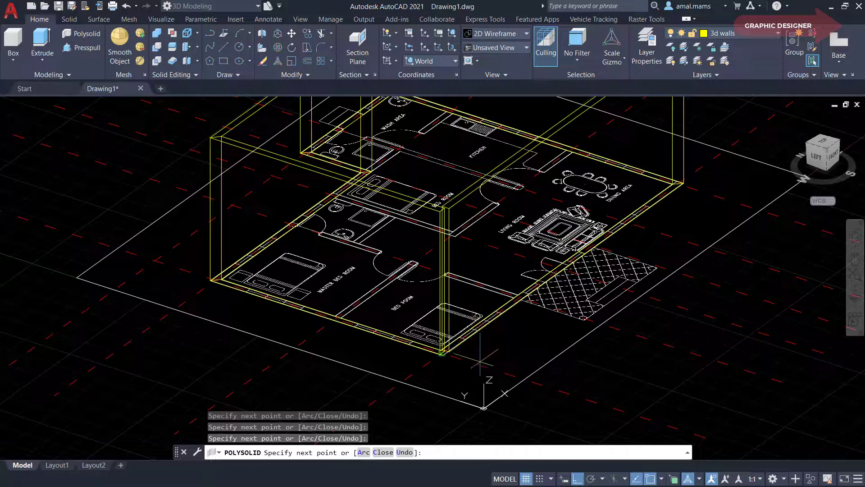
{"action": "scroll", "coordinate": [480, 360], "scroll_direction": "up", "scroll_amount": 3}
- Close the wall loop with C and view the orbited walls Shaded with edges
{"action": "type", "text": "C"}
{"action": "key", "text": "Return"}
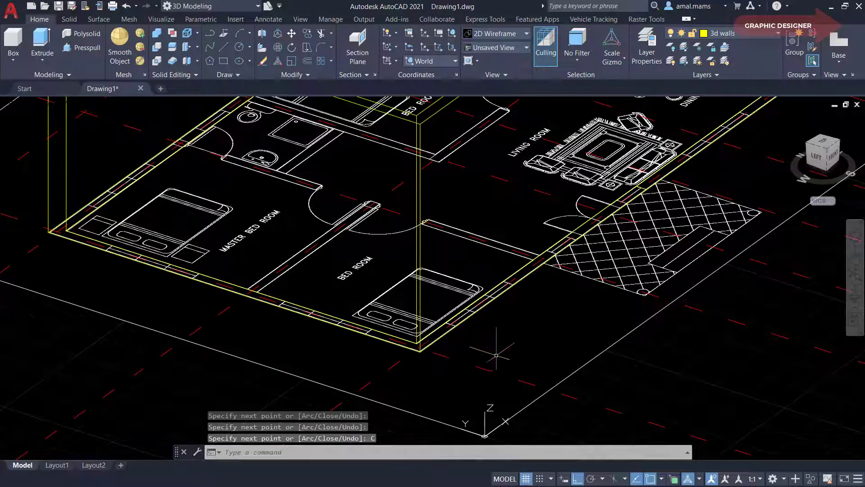
{"action": "scroll", "coordinate": [496, 367], "scroll_direction": "down", "scroll_amount": 5}
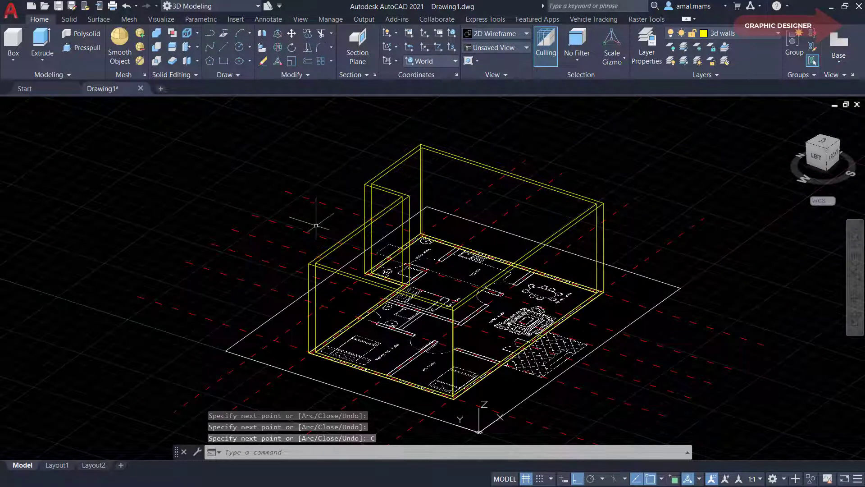
{"action": "middle_click_drag", "start_coordinate": [479, 310], "coordinate": [449, 324], "text": "shift"}
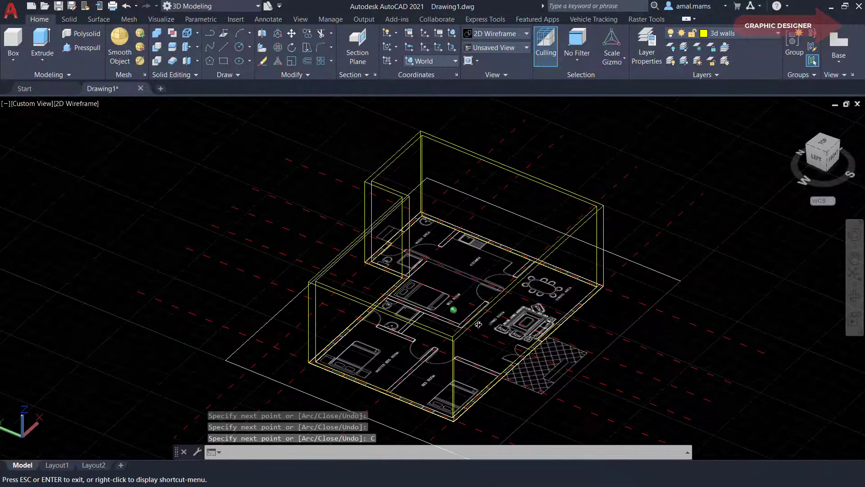
{"action": "left_click", "coordinate": [83, 105]}
{"action": "left_click", "coordinate": [122, 184]}
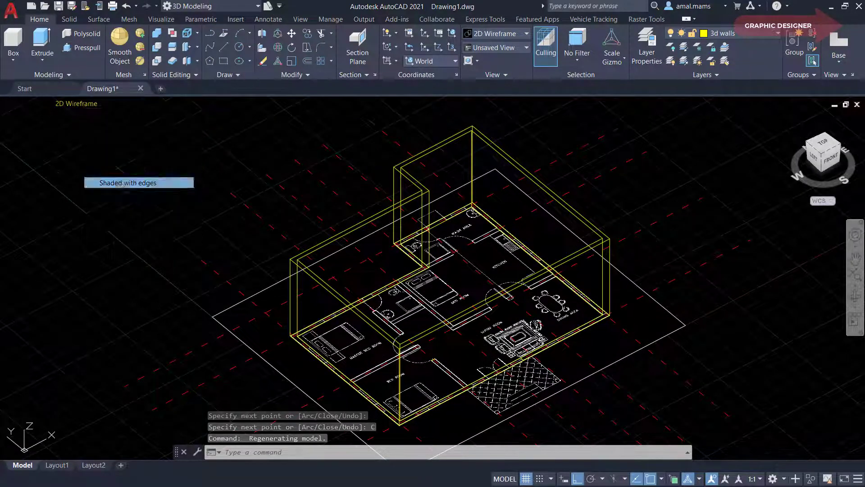
{"action": "mouse_move", "coordinate": [549, 300]}
{"action": "middle_mouse_down", "text": "shift"}
{"action": "mouse_move", "coordinate": [535, 309]}
{"action": "mouse_move", "coordinate": [439, 258]}
{"action": "mouse_move", "coordinate": [601, 300]}
{"action": "middle_mouse_up", "text": "shift"}
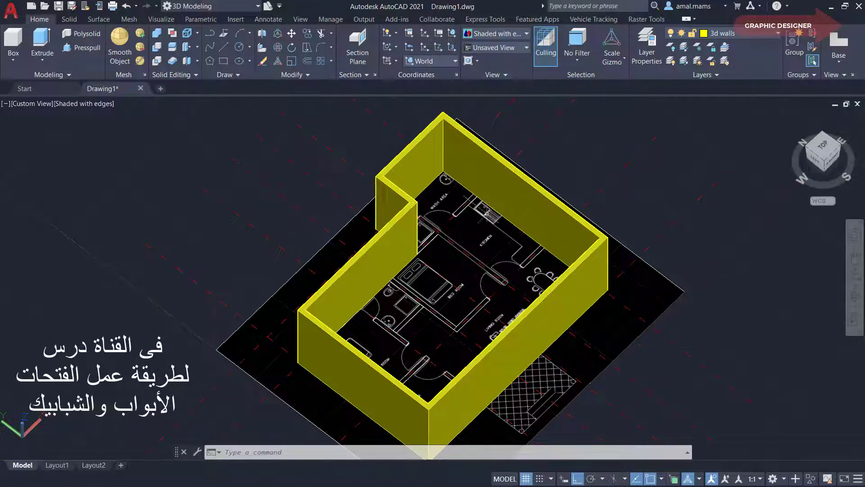
- Switch the viewport visual style to 2D Wireframe
{"action": "scroll", "coordinate": [469, 192], "scroll_direction": "up", "scroll_amount": 2}
{"action": "scroll", "coordinate": [469, 192], "scroll_direction": "up", "scroll_amount": 3}
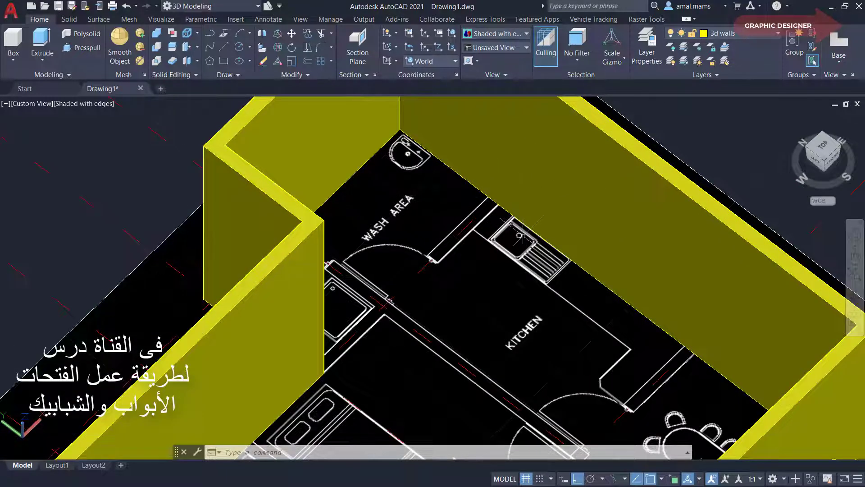
{"action": "left_click", "coordinate": [86, 103]}
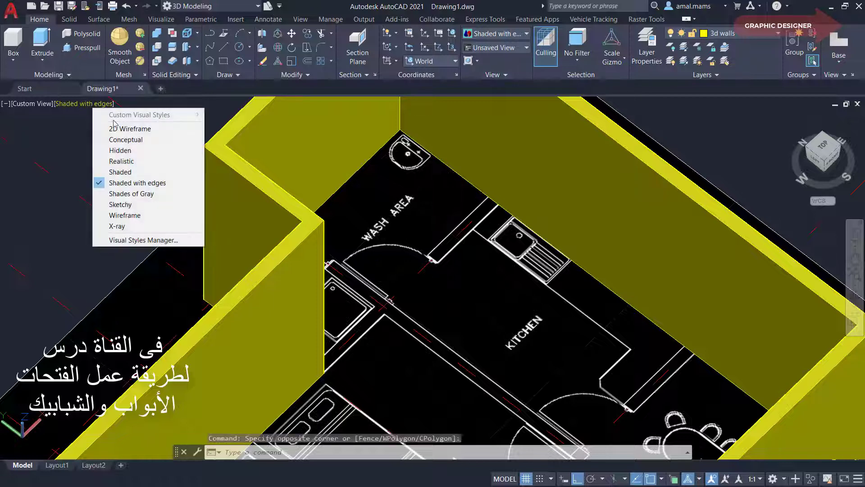
{"action": "left_click", "coordinate": [118, 126]}
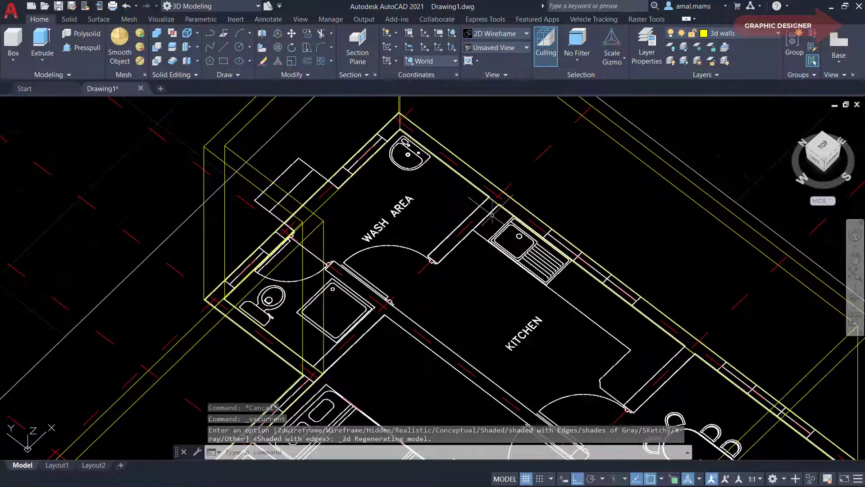
- Start a Polysolid with height 3 and width 0.15
{"action": "right_click", "coordinate": [493, 215]}
{"action": "left_click", "coordinate": [74, 34]}
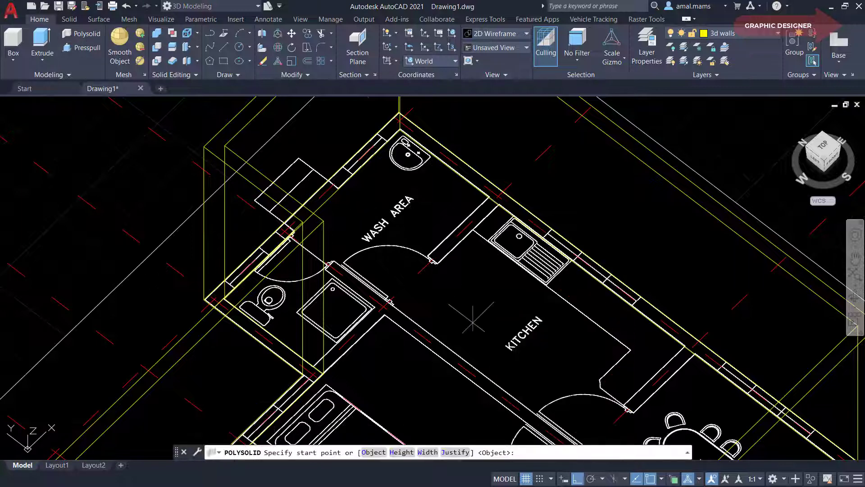
{"action": "left_click", "coordinate": [409, 452]}
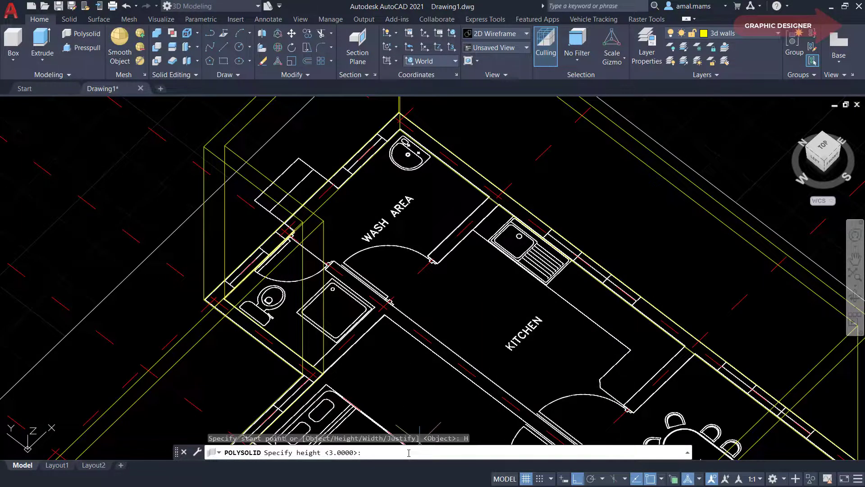
{"action": "key", "text": "Return"}
{"action": "type", "text": "W"}
{"action": "key", "text": "Return"}
{"action": "key", "text": "Return"}
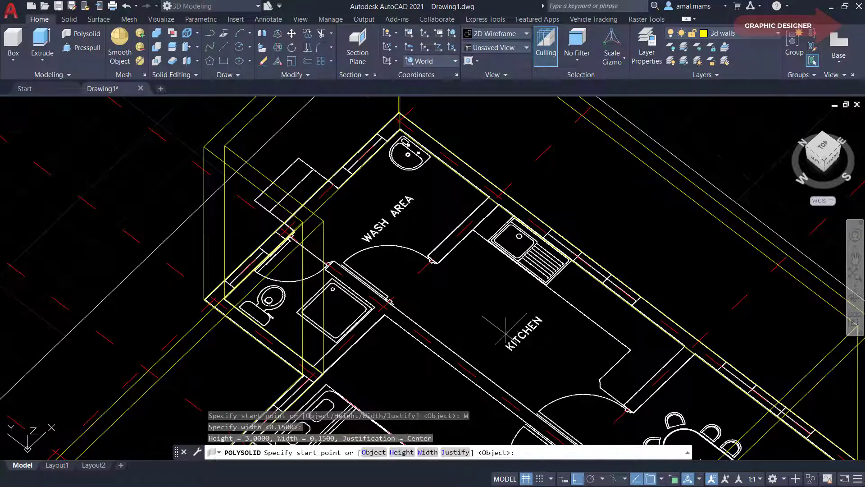
- Draw the wall from the wash area wall end to the corner beside the kitchen
{"action": "scroll", "coordinate": [495, 201], "scroll_direction": "up", "scroll_amount": 2}
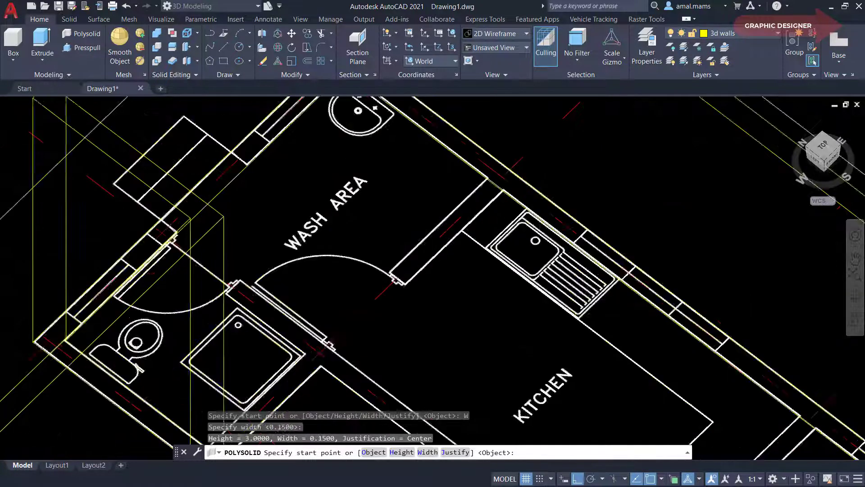
{"action": "scroll", "coordinate": [464, 219], "scroll_direction": "up", "scroll_amount": 2}
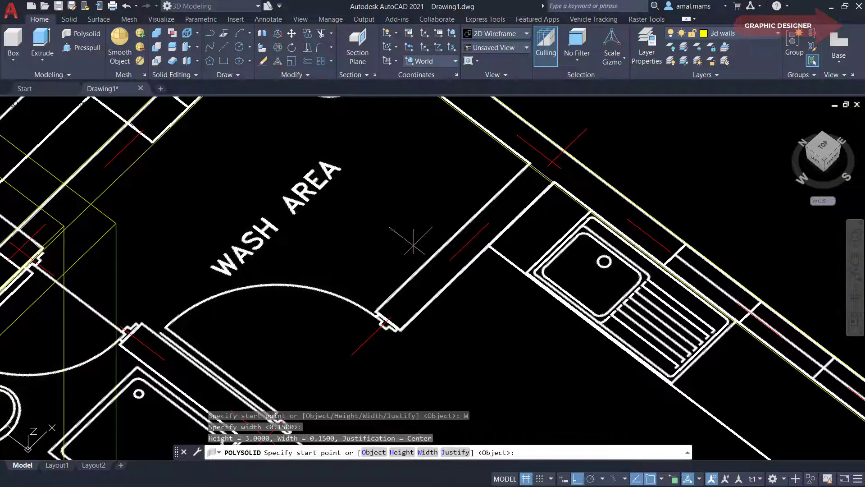
{"action": "left_click", "coordinate": [386, 320]}
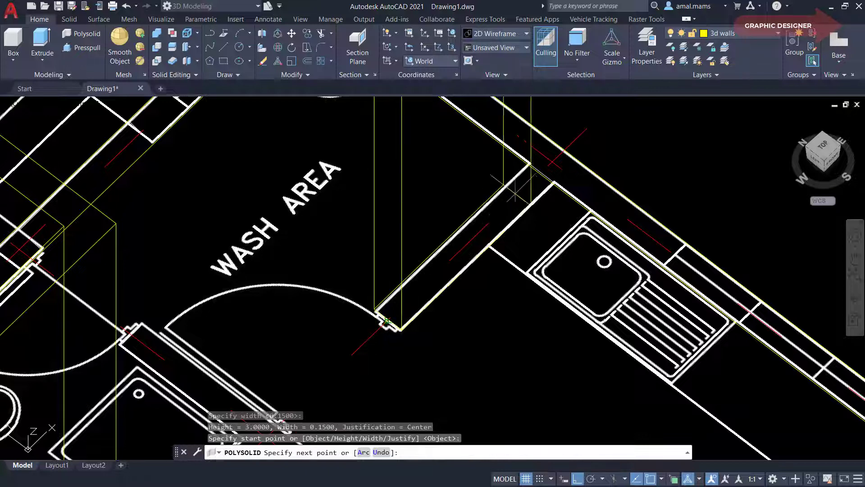
{"action": "left_click", "coordinate": [539, 173]}
{"action": "right_click", "coordinate": [541, 174]}
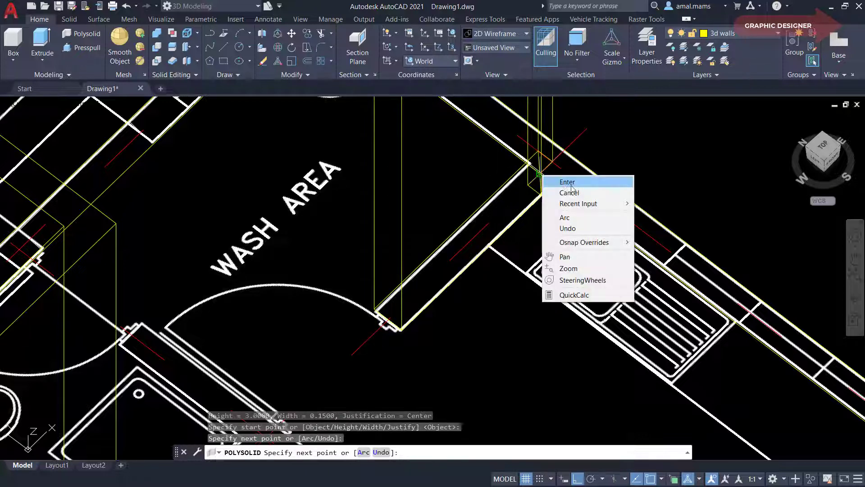
{"action": "left_click", "coordinate": [556, 180]}
{"action": "scroll", "coordinate": [498, 225], "scroll_direction": "down", "scroll_amount": 3}
{"action": "scroll", "coordinate": [498, 225], "scroll_direction": "down", "scroll_amount": 2}
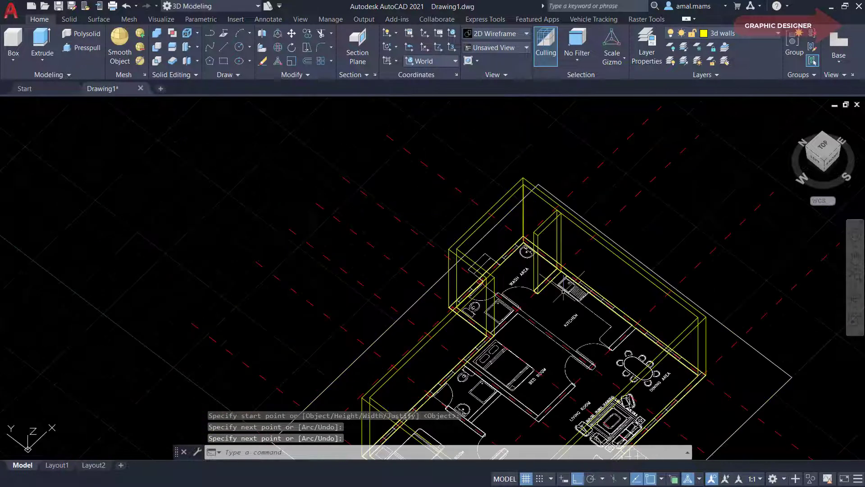
{"action": "scroll", "coordinate": [497, 225], "scroll_direction": "down", "scroll_amount": 2}
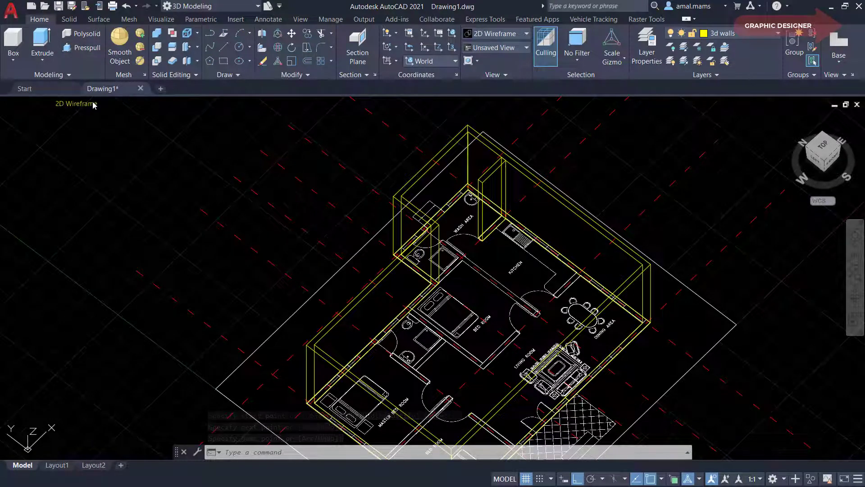
- Switch to Shaded with edges and orbit the model to a top-down view
{"action": "left_click", "coordinate": [76, 103]}
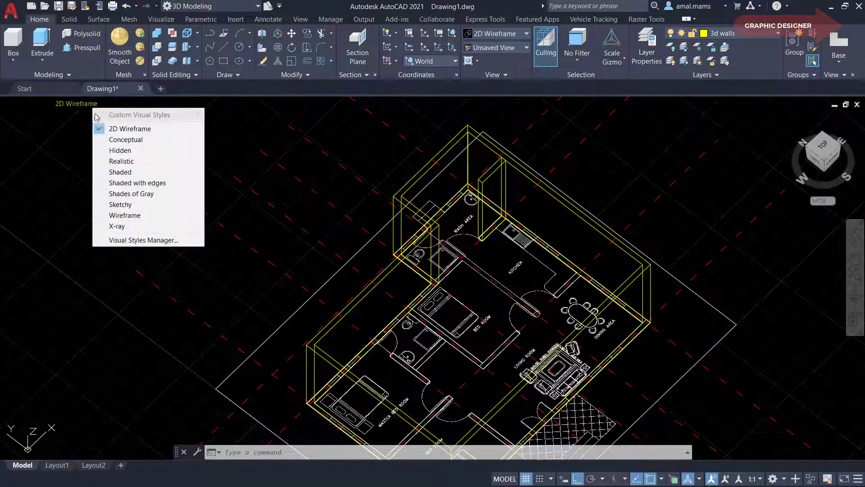
{"action": "left_click", "coordinate": [137, 183]}
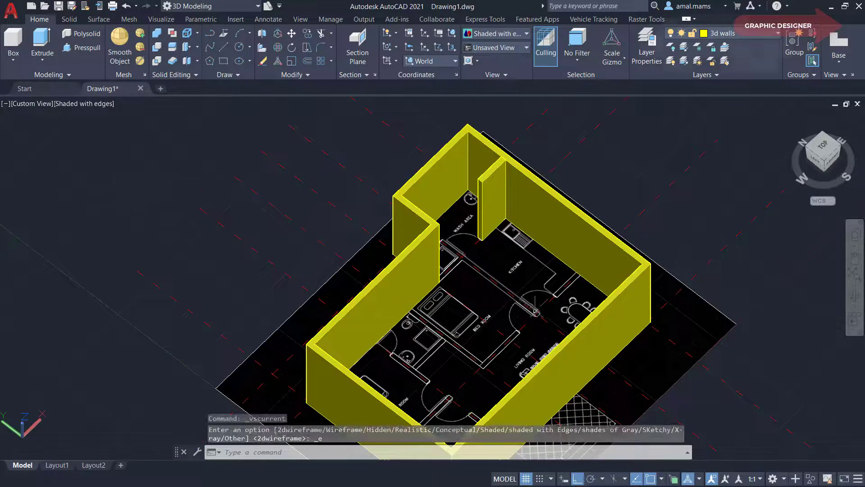
{"action": "middle_click_drag", "start_coordinate": [552, 296], "coordinate": [531, 286]}
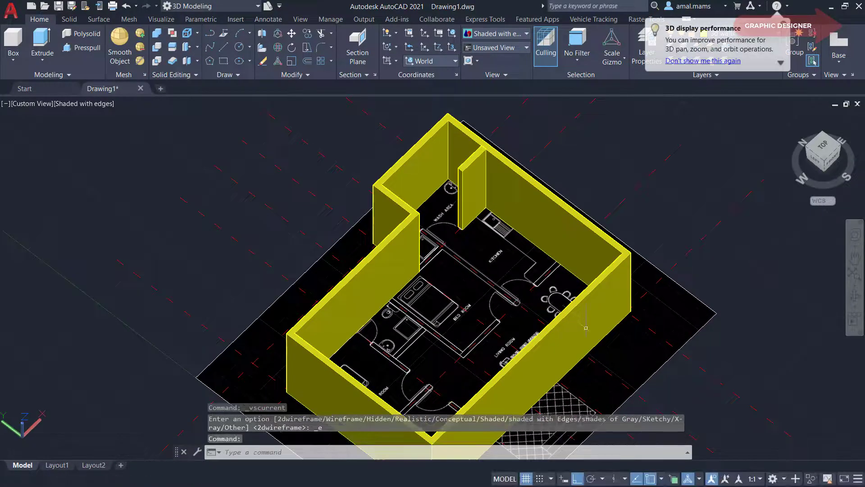
{"action": "mouse_move", "coordinate": [586, 328]}
{"action": "middle_mouse_down", "text": "shift"}
{"action": "mouse_move", "coordinate": [536, 324]}
{"action": "mouse_move", "coordinate": [501, 255]}
{"action": "mouse_move", "coordinate": [436, 278]}
{"action": "middle_mouse_up", "text": "shift"}
{"action": "scroll", "coordinate": [501, 255], "scroll_direction": "up", "scroll_amount": 3}
{"action": "scroll", "coordinate": [501, 254], "scroll_direction": "up", "scroll_amount": 3}
- Draw a Polysolid wall beside the washroom, then orbit back to a 3D view
{"action": "left_click", "coordinate": [86, 35]}
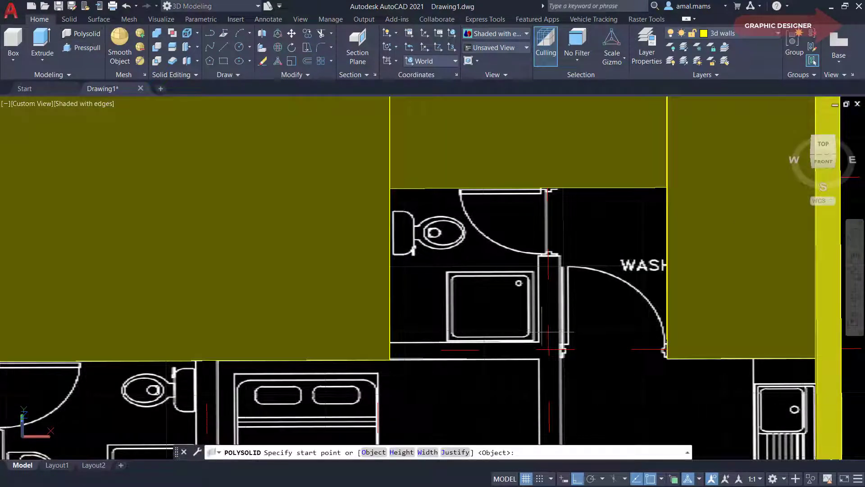
{"action": "left_click", "coordinate": [548, 350]}
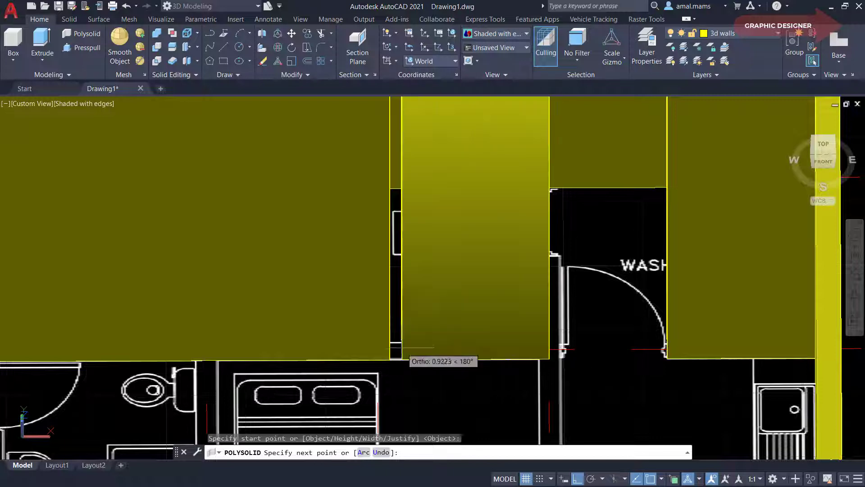
{"action": "left_click", "coordinate": [389, 350]}
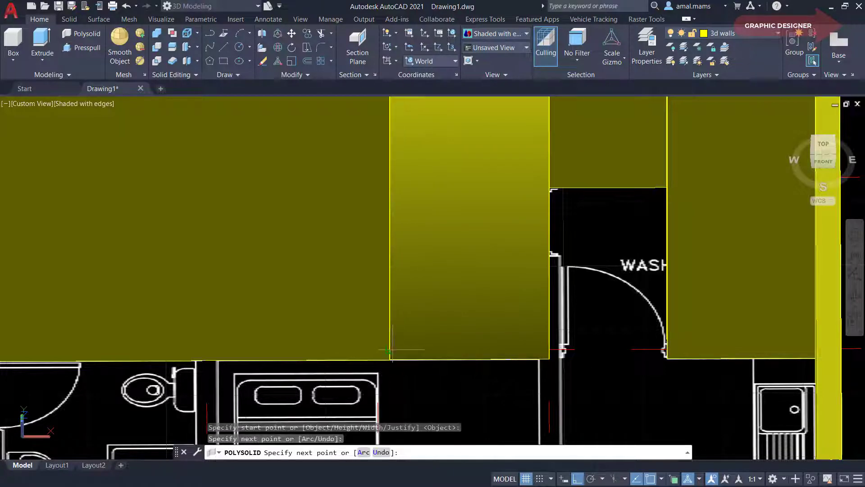
{"action": "right_click", "coordinate": [497, 375]}
{"action": "left_click", "coordinate": [536, 257]}
{"action": "scroll", "coordinate": [574, 338], "scroll_direction": "down", "scroll_amount": 5}
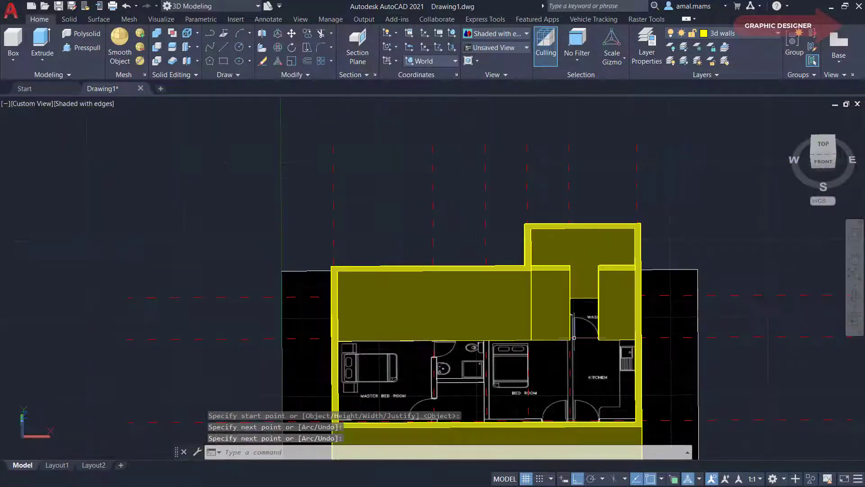
{"action": "key", "text": "Return"}
{"action": "scroll", "coordinate": [621, 312], "scroll_direction": "down", "scroll_amount": 3}
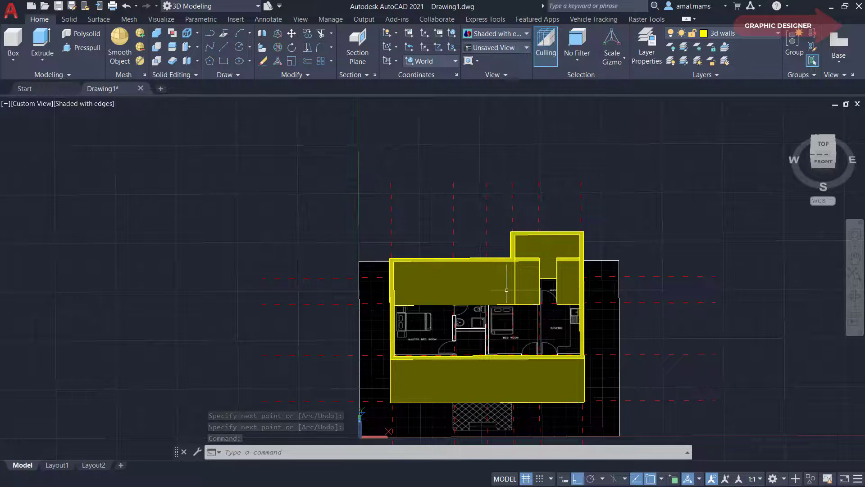
{"action": "mouse_move", "coordinate": [506, 290]}
{"action": "middle_mouse_down", "text": "shift"}
{"action": "mouse_move", "coordinate": [621, 298]}
{"action": "mouse_move", "coordinate": [594, 301]}
{"action": "middle_mouse_up", "text": "shift"}
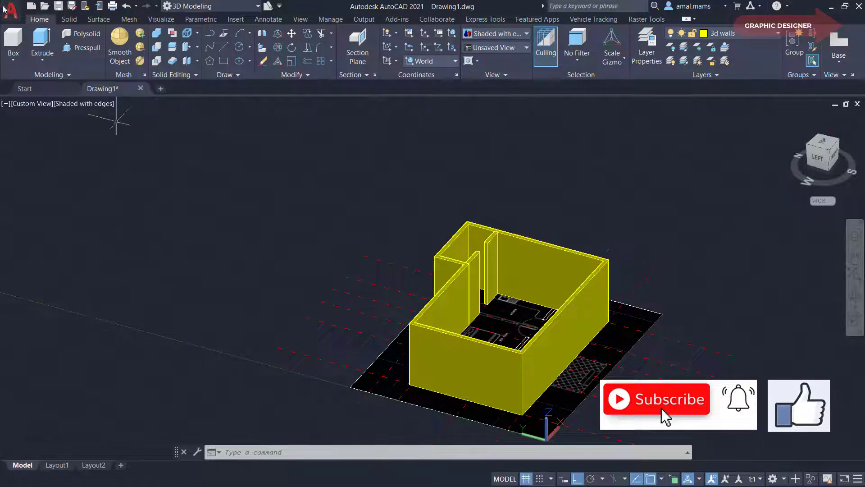
- Draw a line beside the house
{"action": "left_click", "coordinate": [224, 47]}
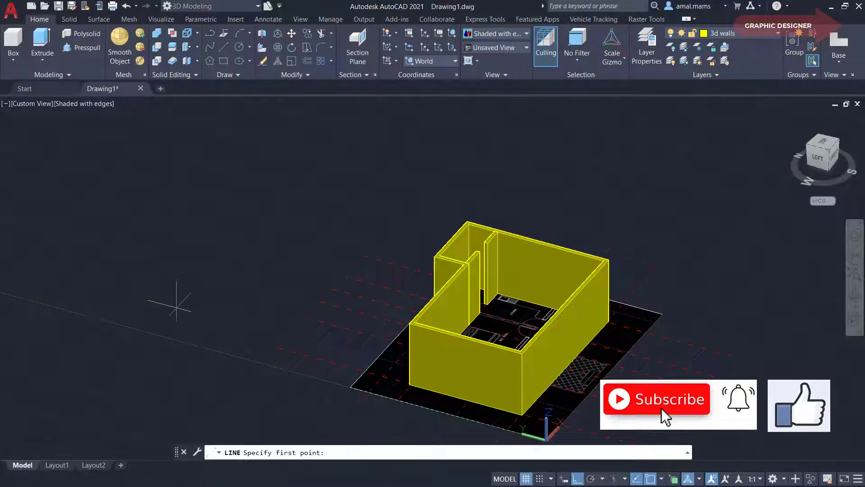
{"action": "left_click", "coordinate": [170, 311]}
{"action": "left_click", "coordinate": [297, 229]}
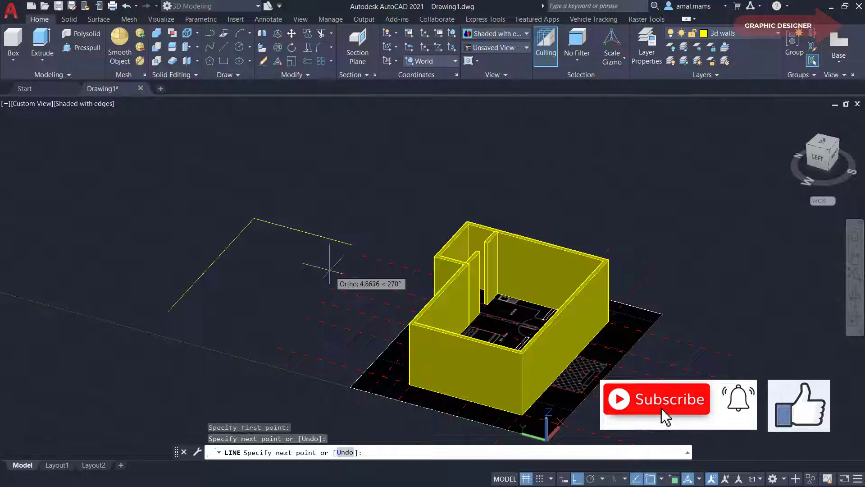
{"action": "key", "text": "Escape"}
- Convert the line into a polysolid wall using Polysolid's Object option
{"action": "left_click", "coordinate": [98, 36]}
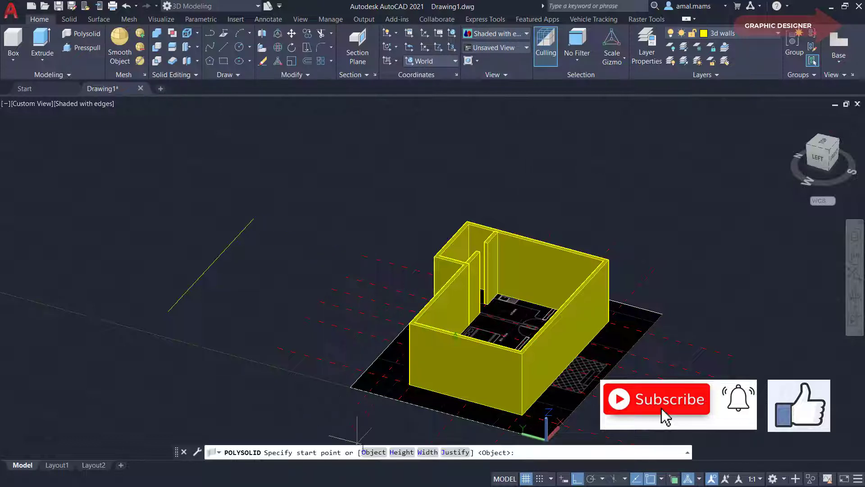
{"action": "left_click", "coordinate": [373, 452]}
{"action": "left_click", "coordinate": [203, 272]}
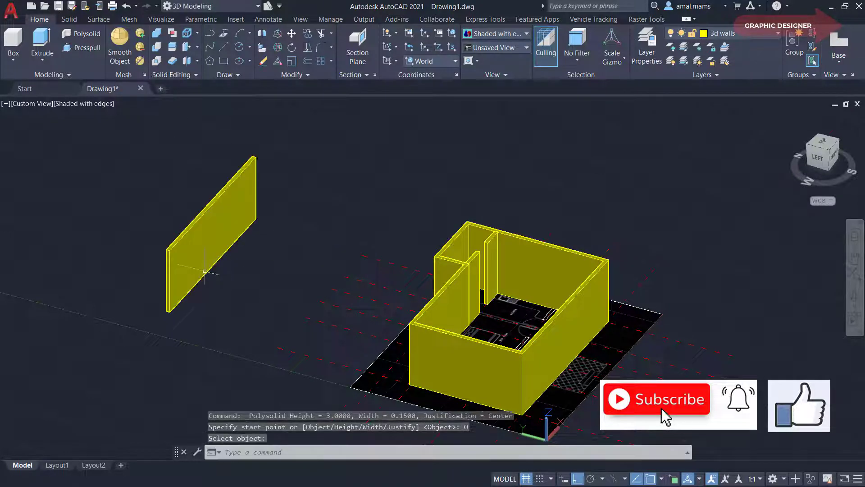
{"action": "scroll", "coordinate": [189, 199], "scroll_direction": "up", "scroll_amount": 2}
{"action": "scroll", "coordinate": [295, 177], "scroll_direction": "up", "scroll_amount": 3}
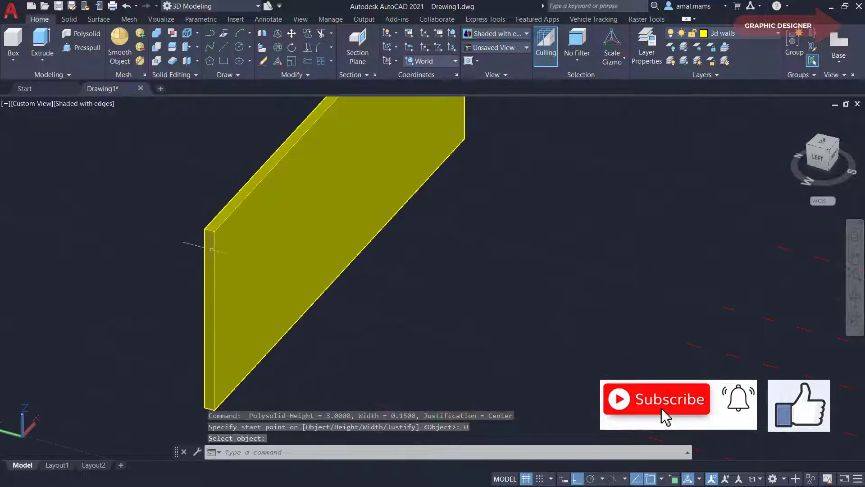
{"action": "scroll", "coordinate": [355, 306], "scroll_direction": "down", "scroll_amount": 3}
{"action": "scroll", "coordinate": [360, 281], "scroll_direction": "up", "scroll_amount": 3}
{"action": "scroll", "coordinate": [339, 287], "scroll_direction": "down", "scroll_amount": 1}
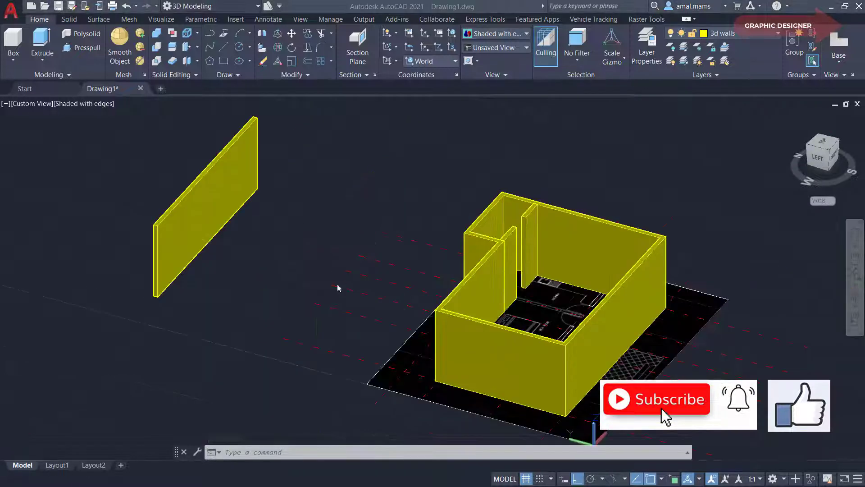